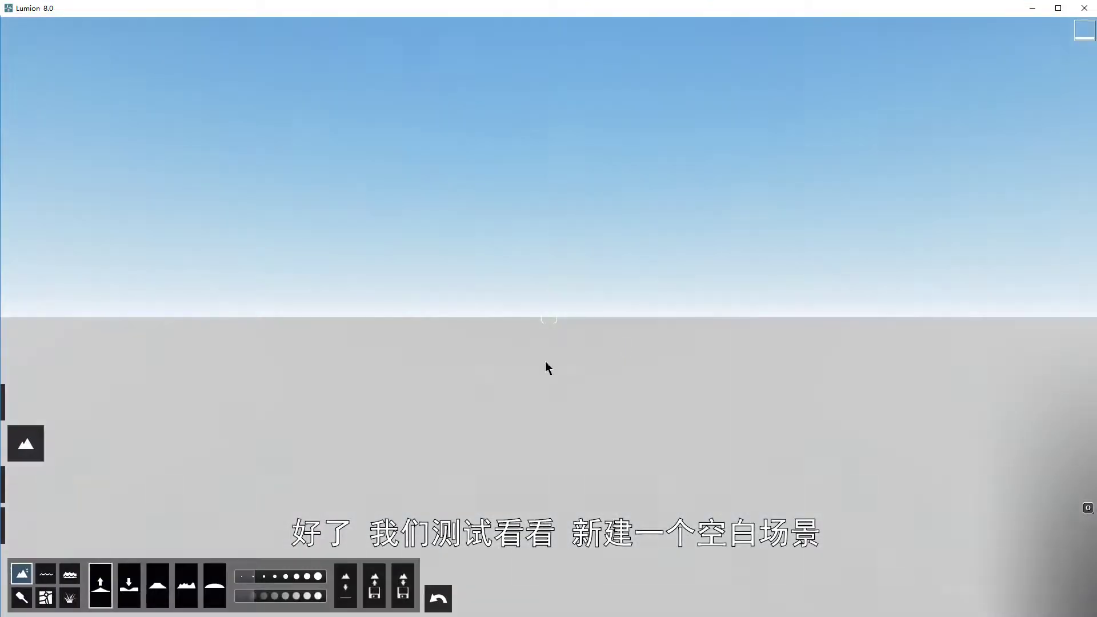
- On the new empty scene's flat ground, bring up the landscape Paint tool
click(26, 601)
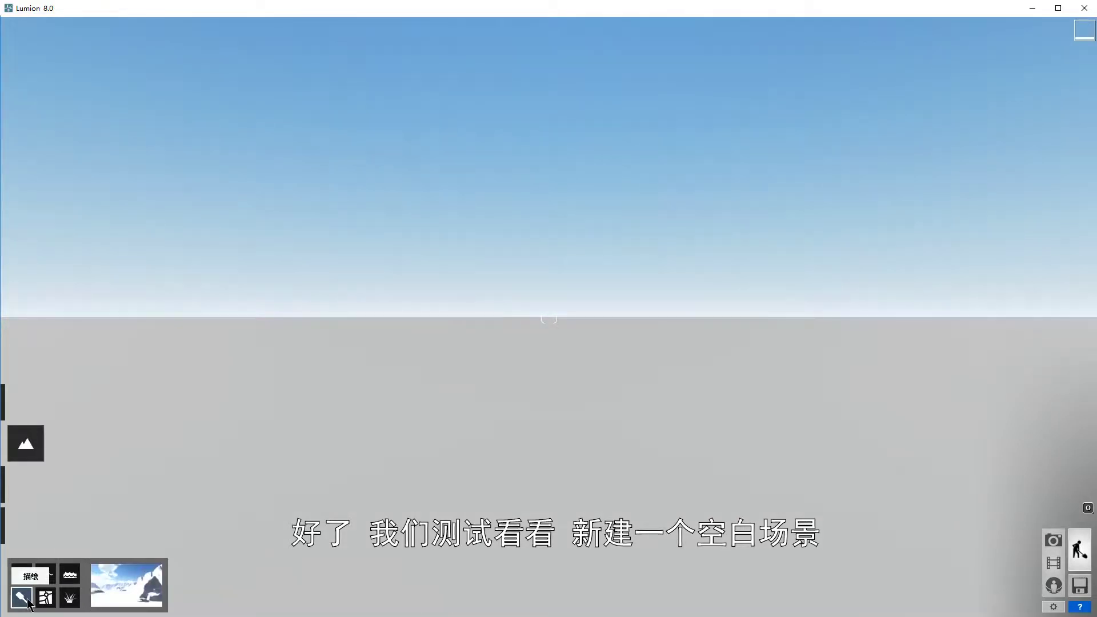
- Apply the Desert landscape preset and raise a large hill with a flattened top
click(139, 576)
click(393, 357)
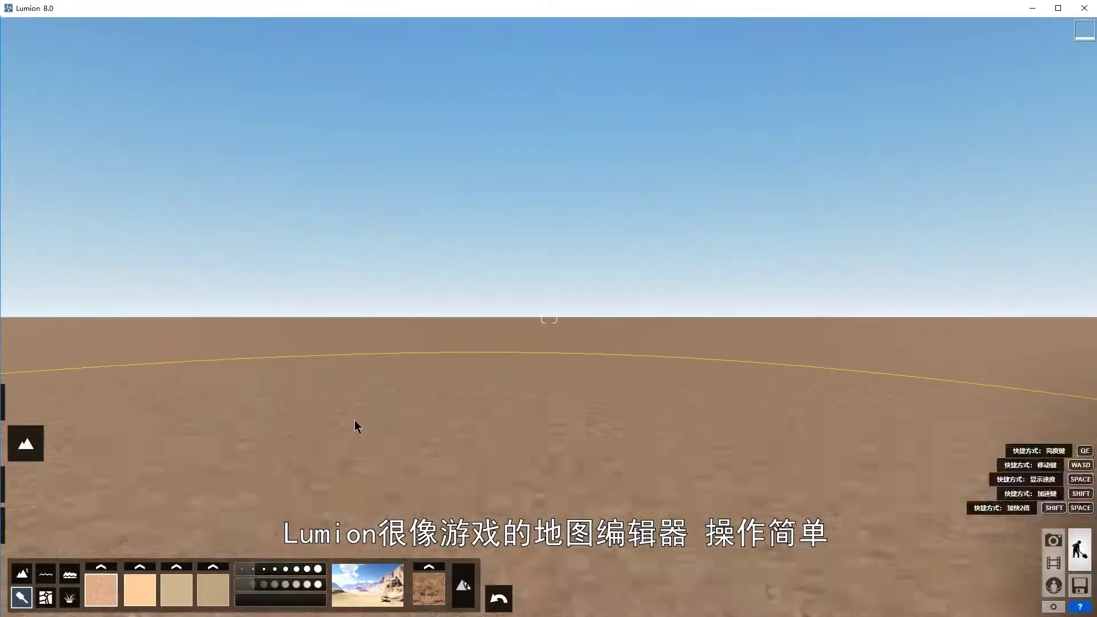
drag(453, 490, 319, 417)
drag(501, 585, 632, 544)
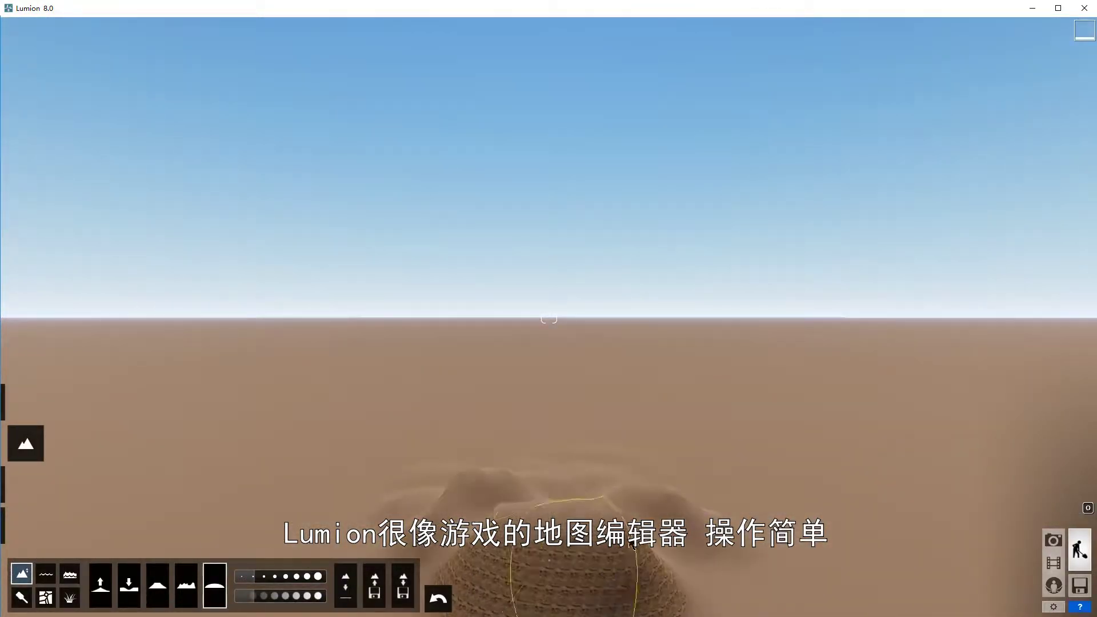
click(157, 586)
mouse_move(572, 563)
mouse_down()
mouse_move(531, 574)
mouse_move(591, 438)
mouse_up()
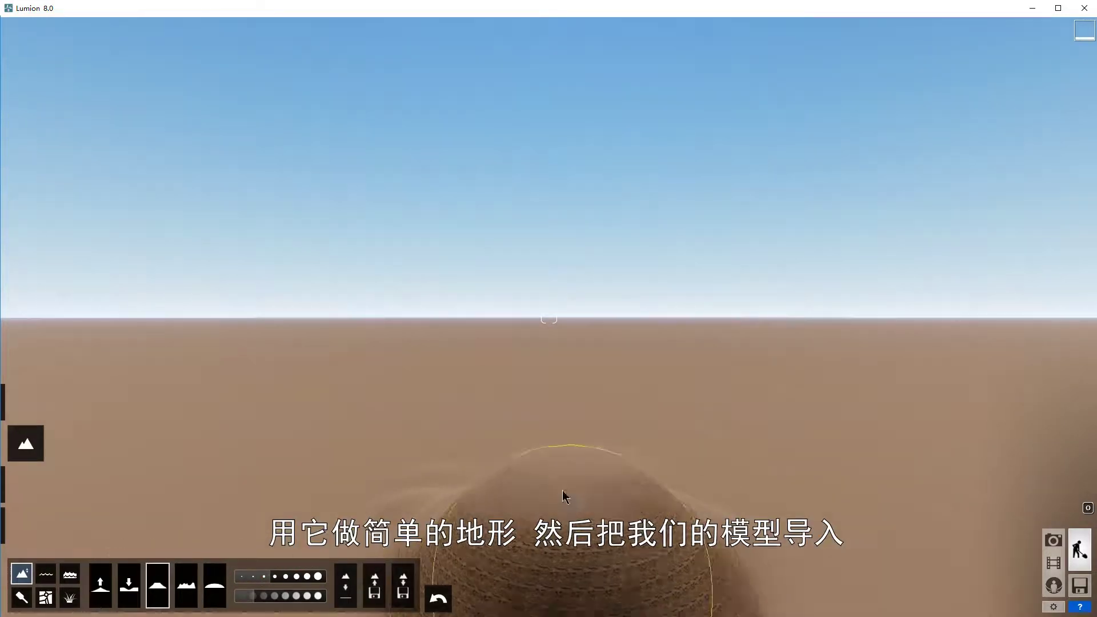
- Place the Kame House model on the hill and give its roof a Standard material
click(30, 525)
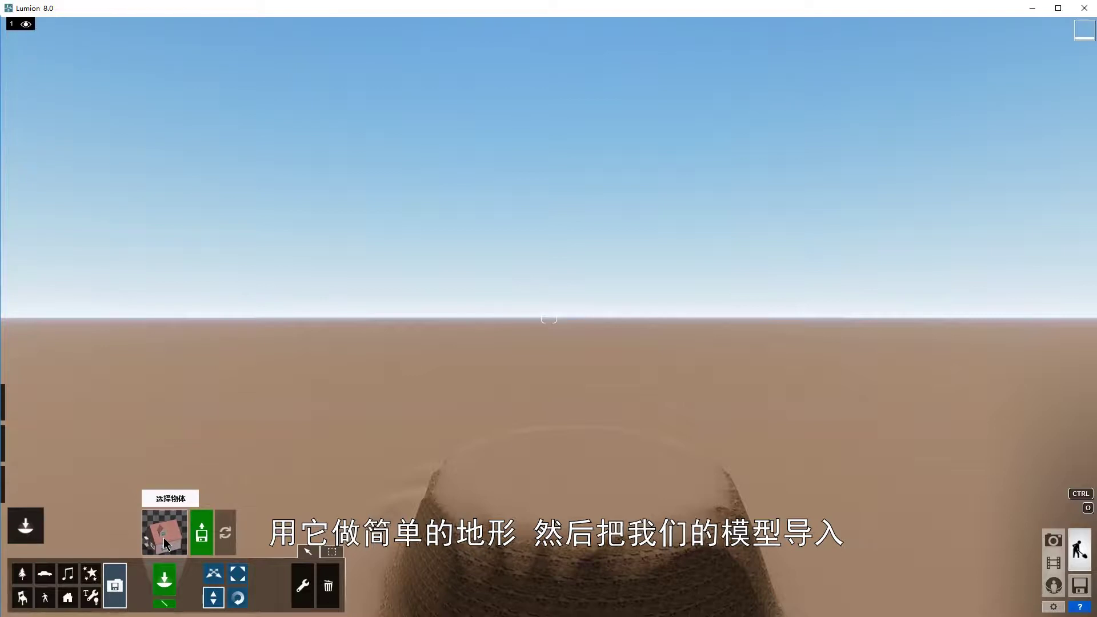
click(570, 488)
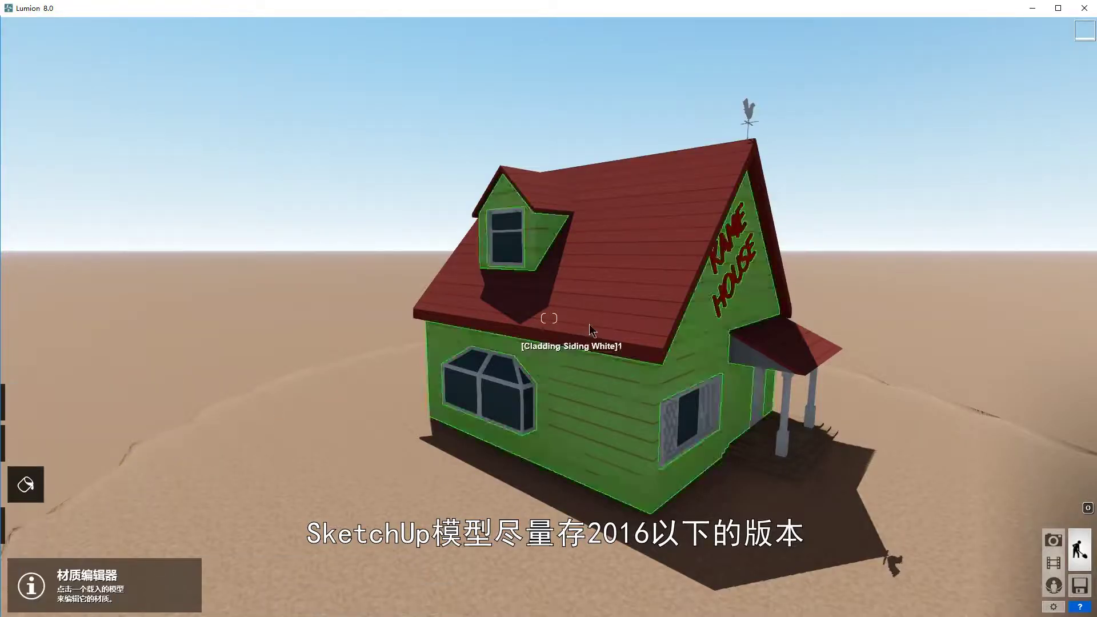
click(588, 324)
click(53, 382)
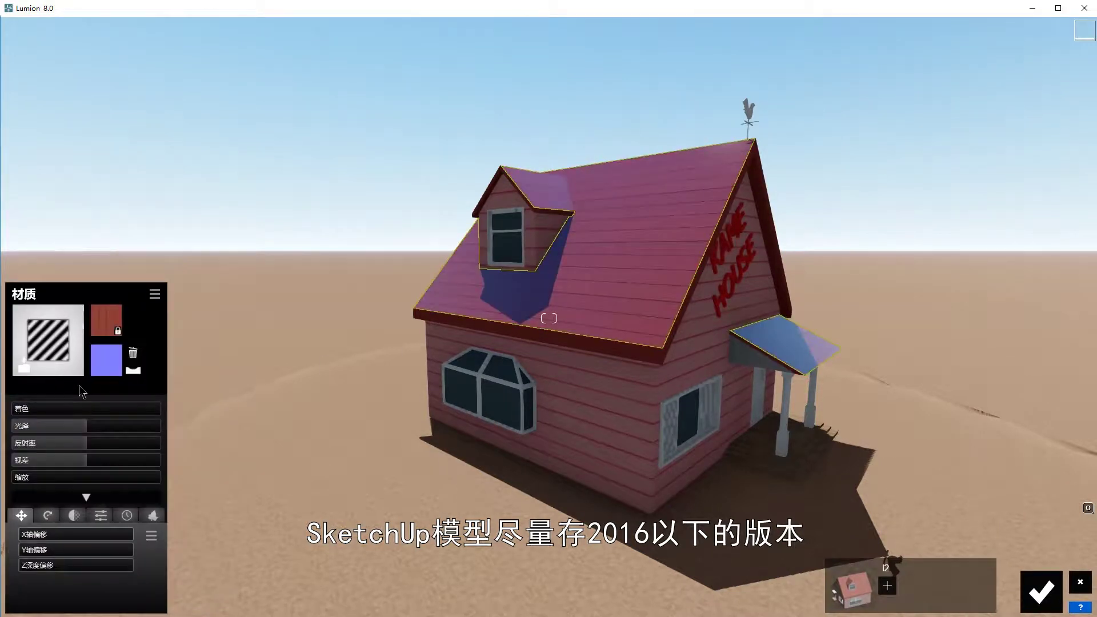
- Set the roof gloss to 0.7 and apply a Standard material to the walls
click(139, 374)
click(61, 426)
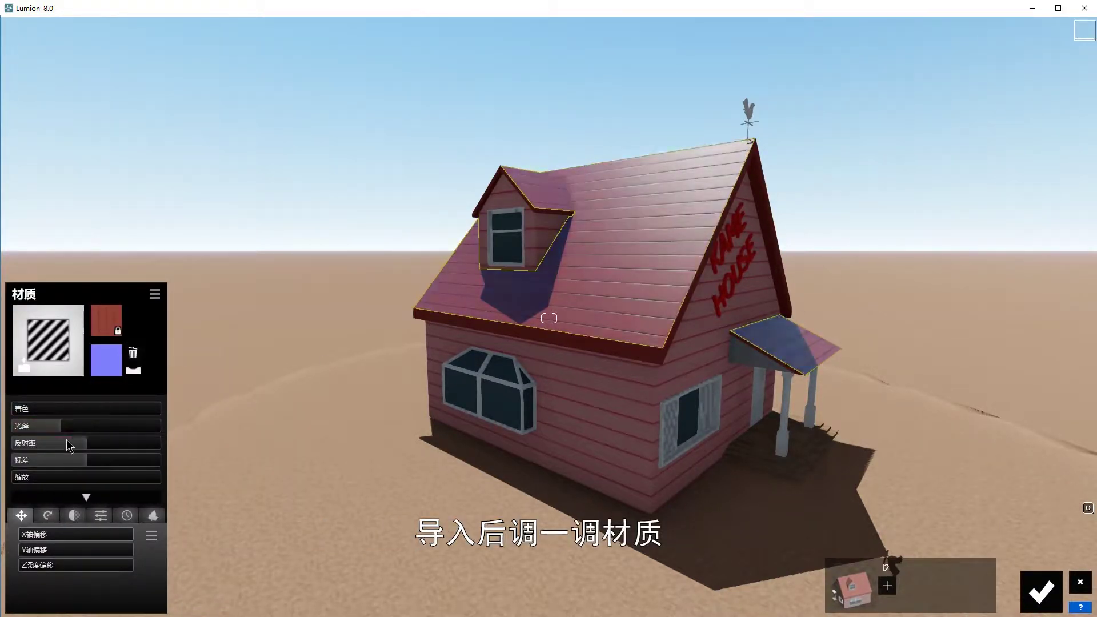
click(628, 440)
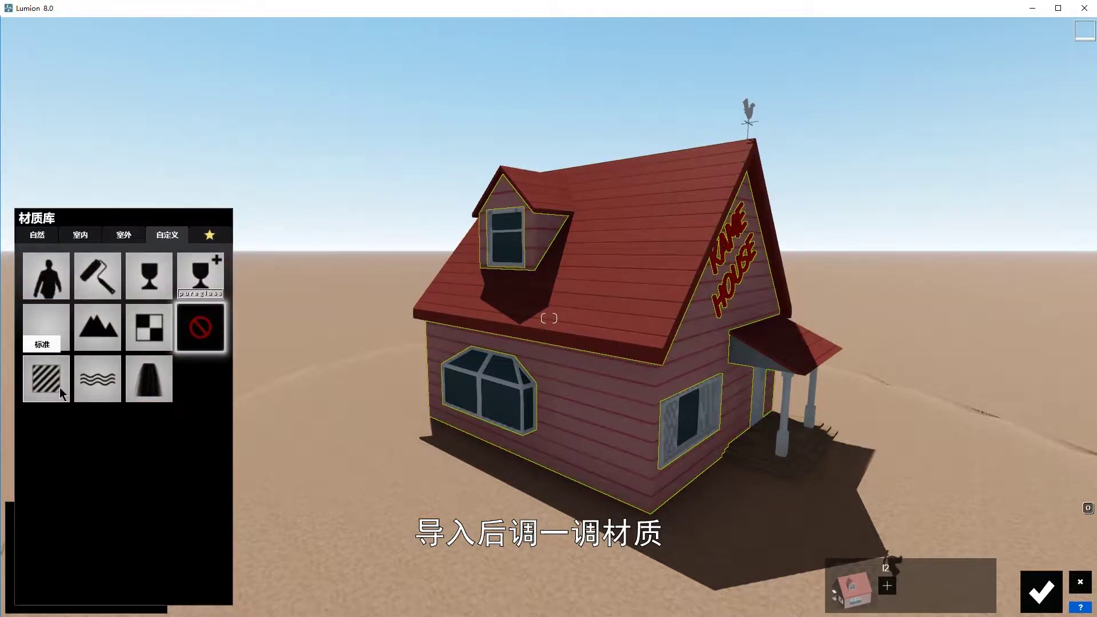
click(47, 379)
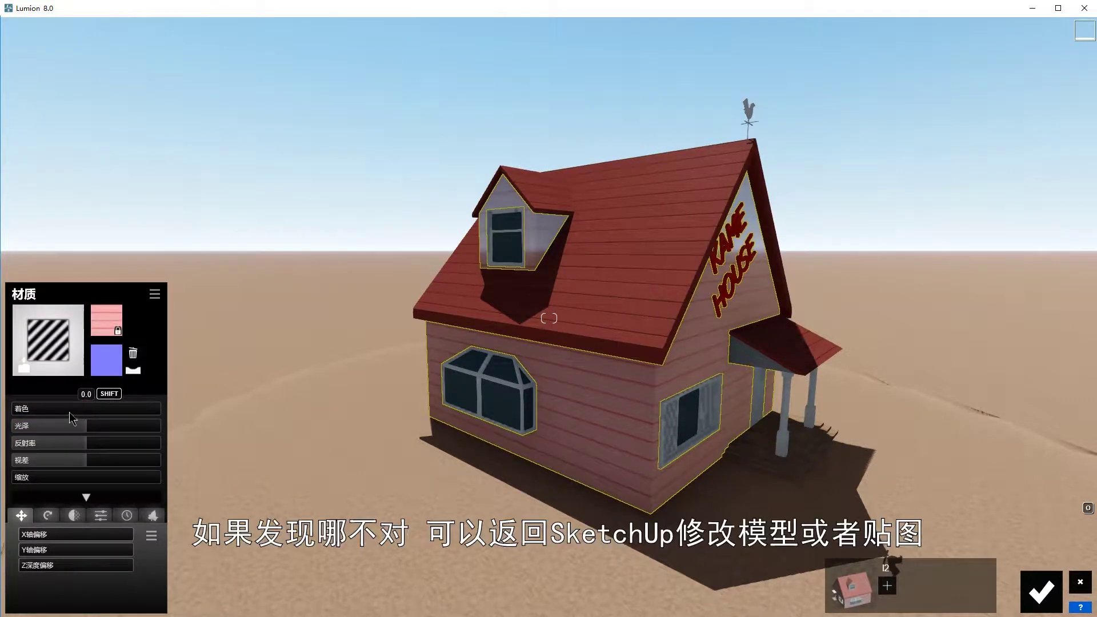
- Save the material changes and sample the wall material in SketchUp
right_drag(578, 463, 565, 423)
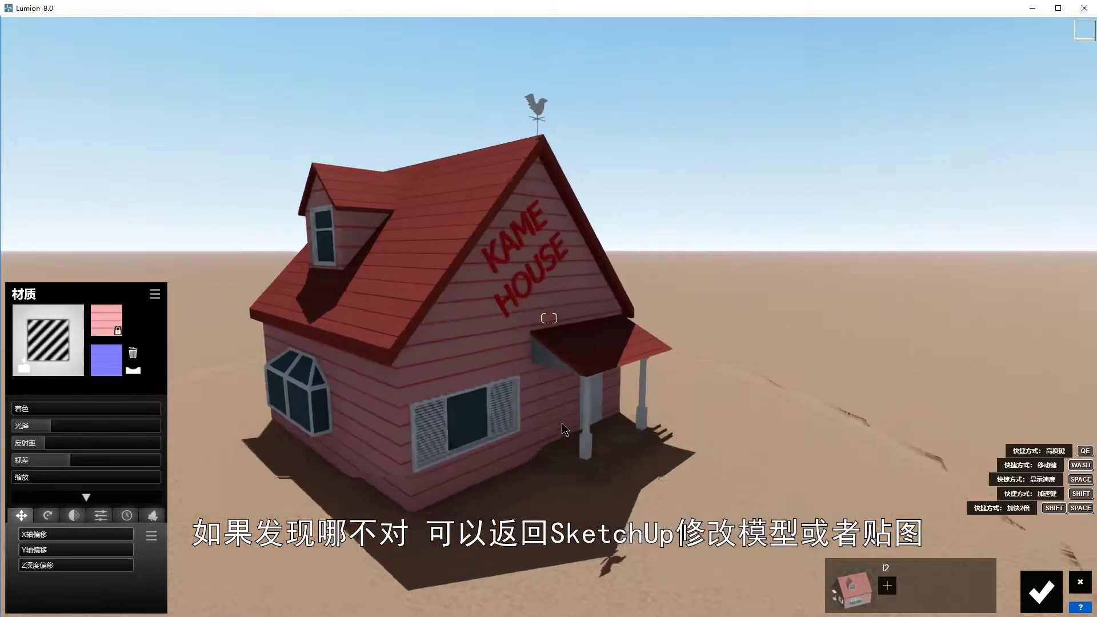
scroll(565, 424, up, 5)
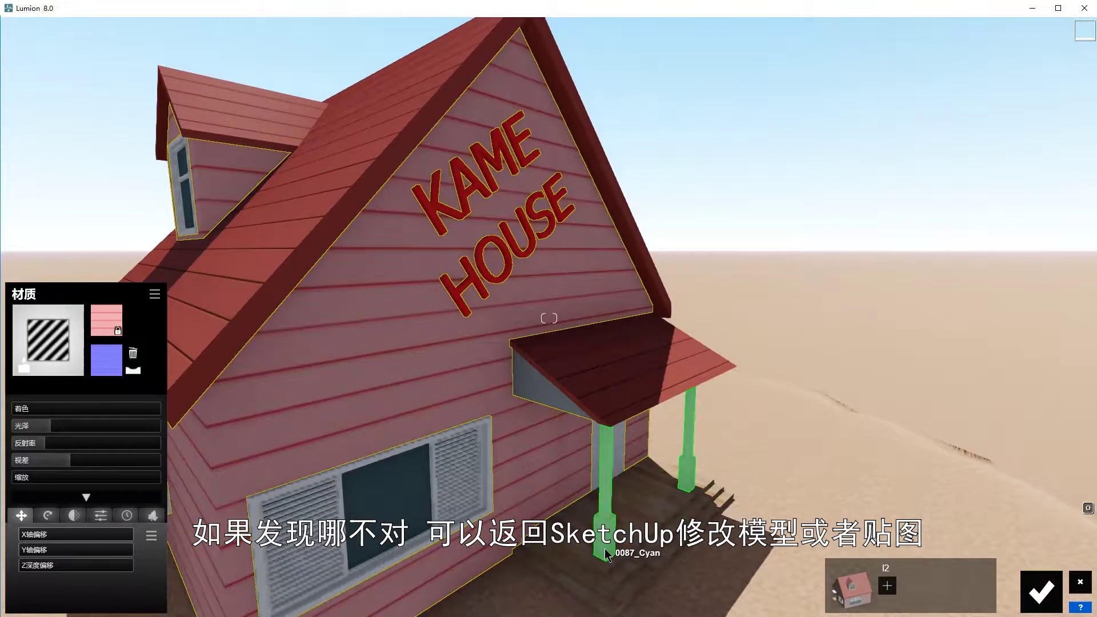
click(1042, 591)
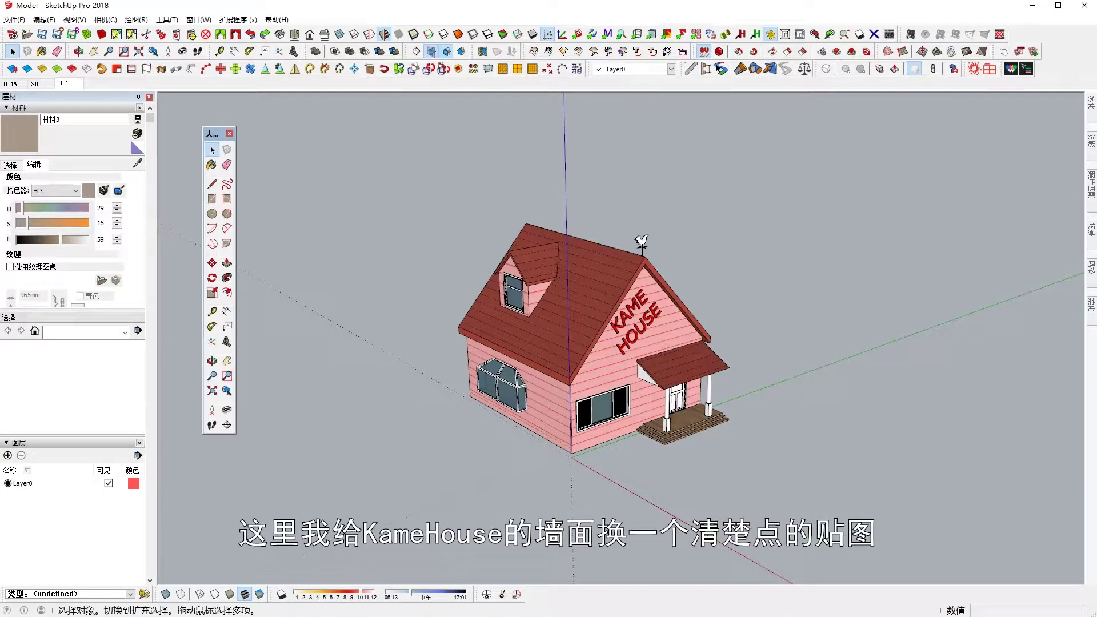
click(596, 365)
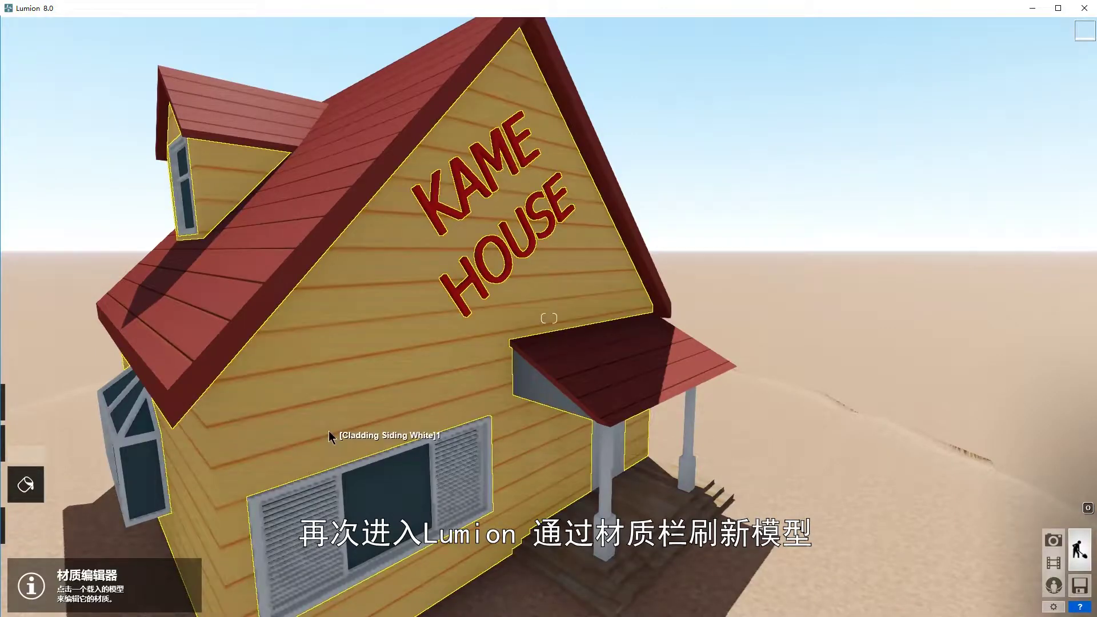
- Give the reloaded house's walls a Standard material tinted pink
click(330, 428)
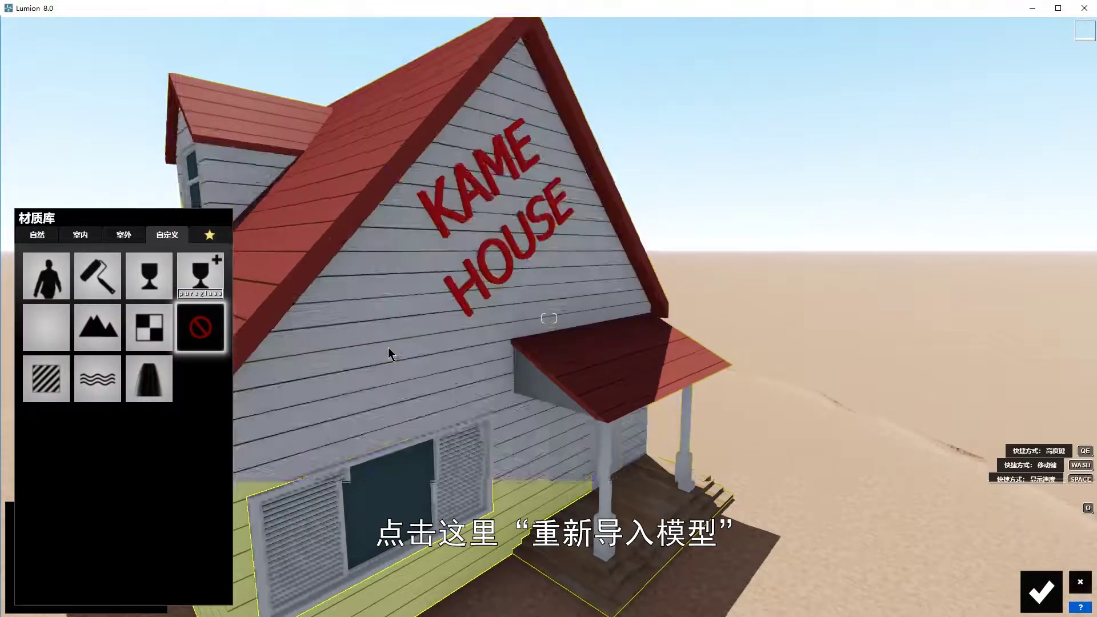
scroll(390, 347, down, 5)
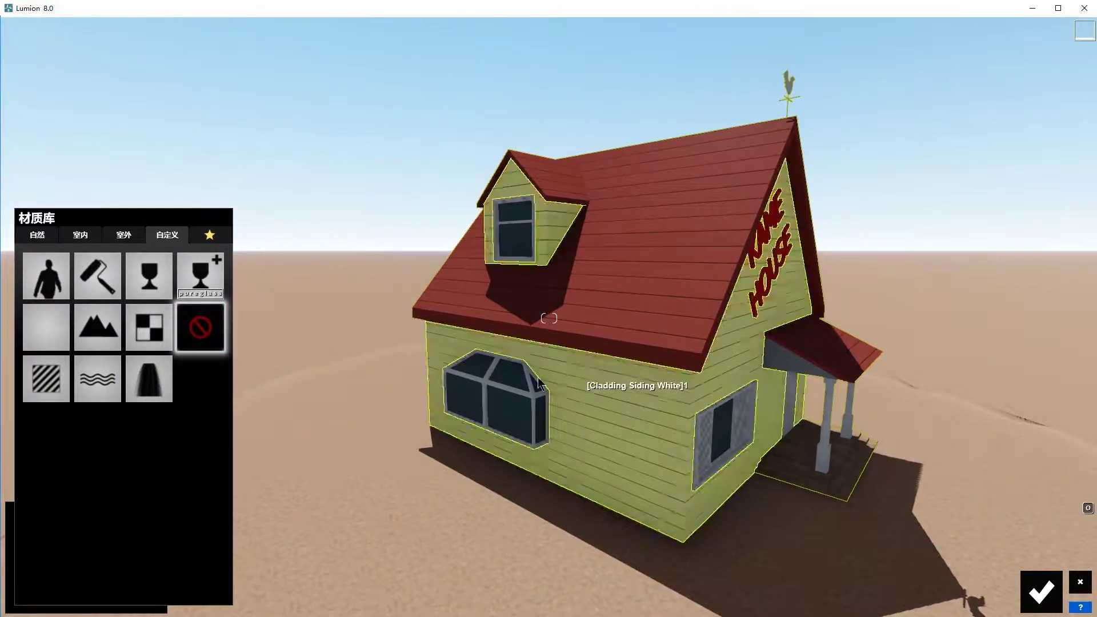
click(46, 378)
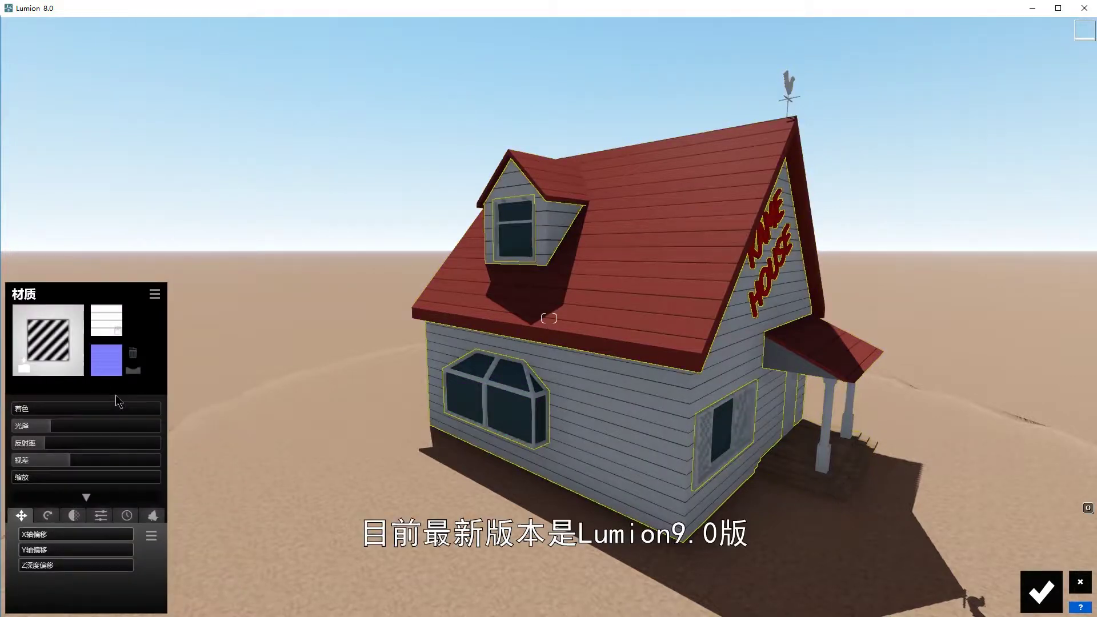
drag(42, 409, 62, 411)
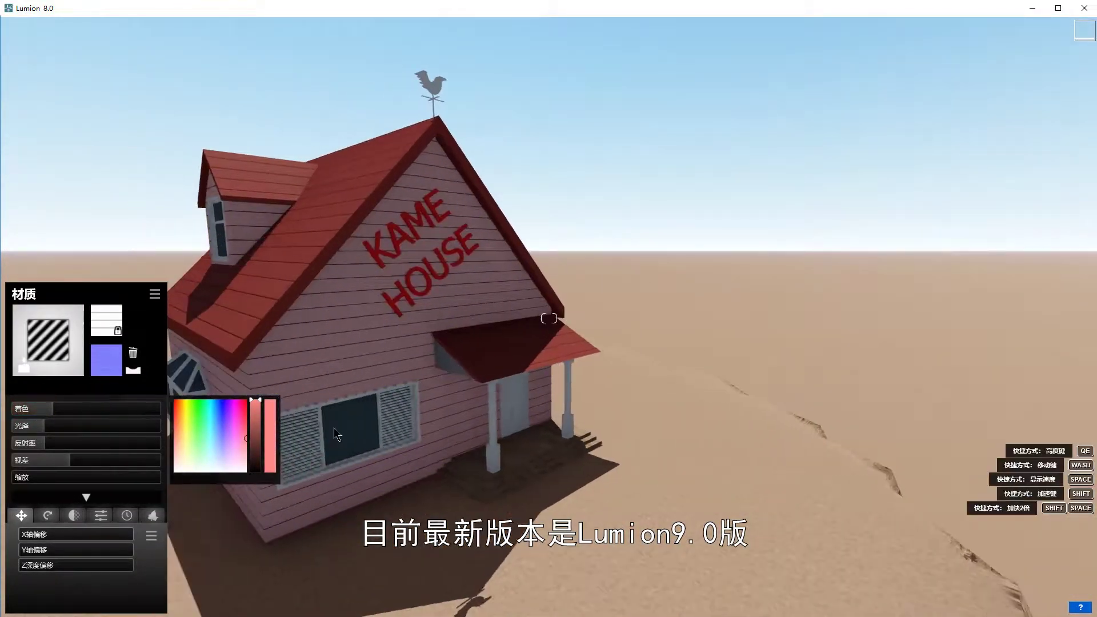
- Apply a wood library material to the porch floor and select the window
click(514, 466)
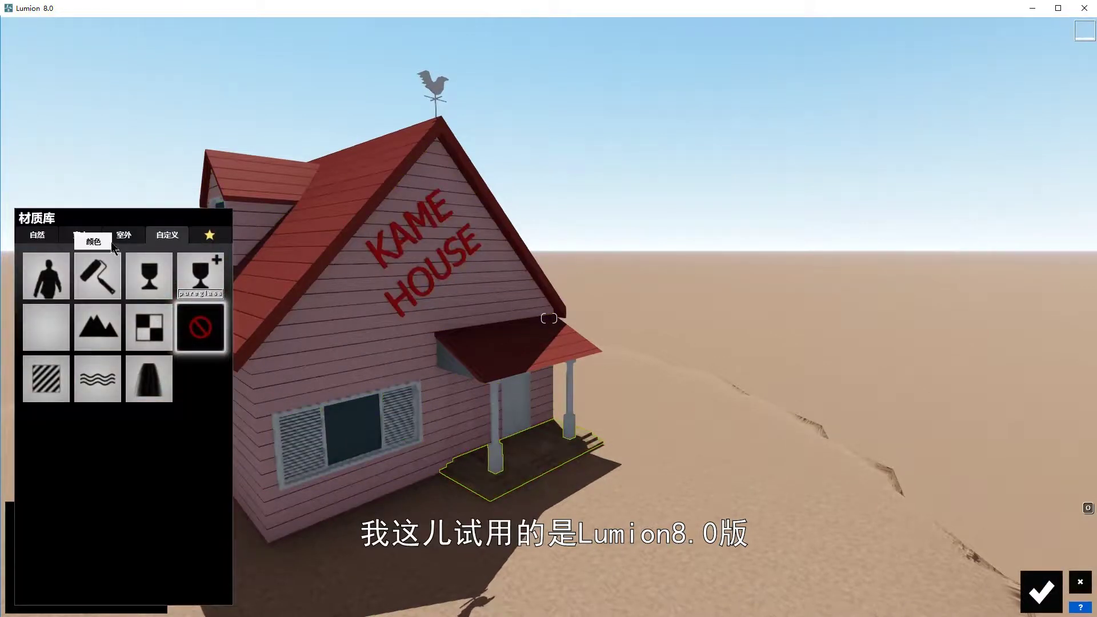
click(125, 236)
click(115, 301)
click(147, 510)
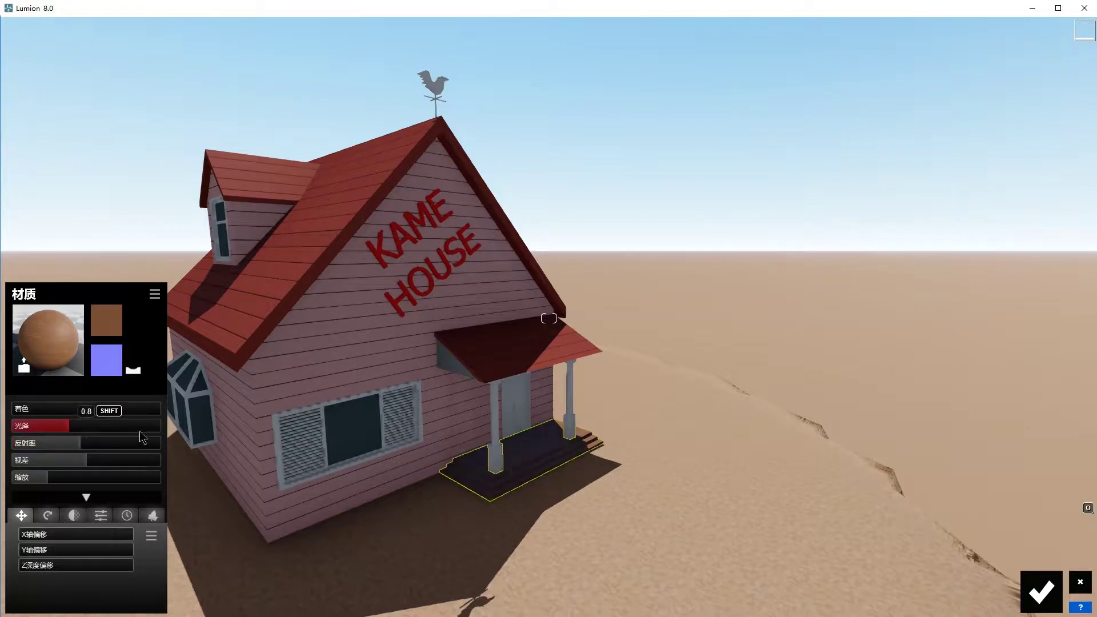
click(355, 440)
click(86, 236)
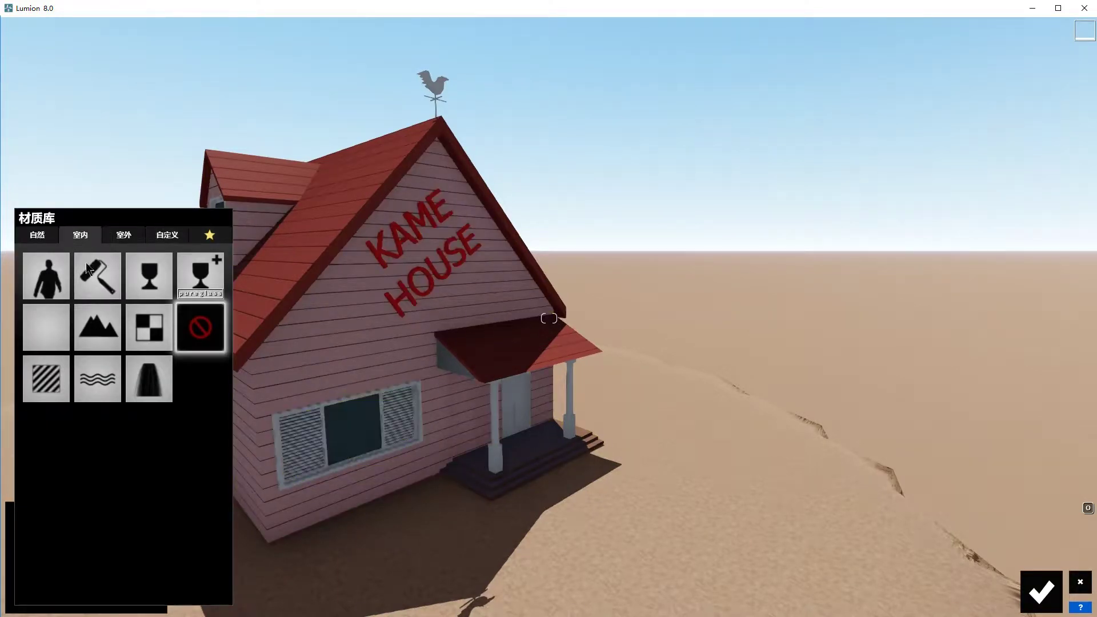
- Give the window a glass material and tint the KAME HOUSE lettering bright red
click(88, 279)
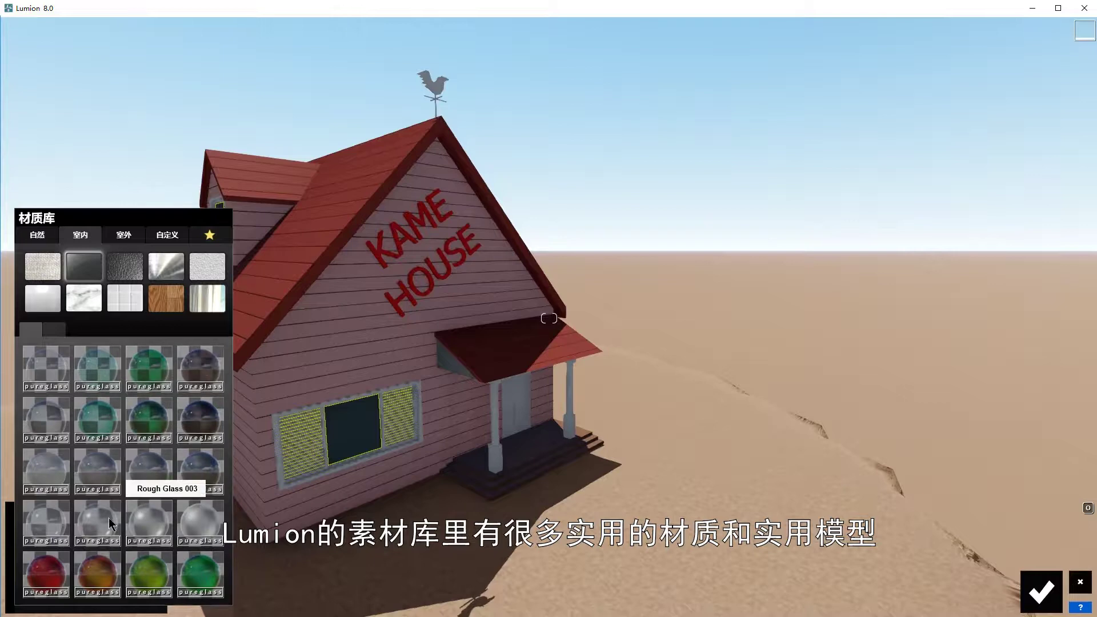
key(a)
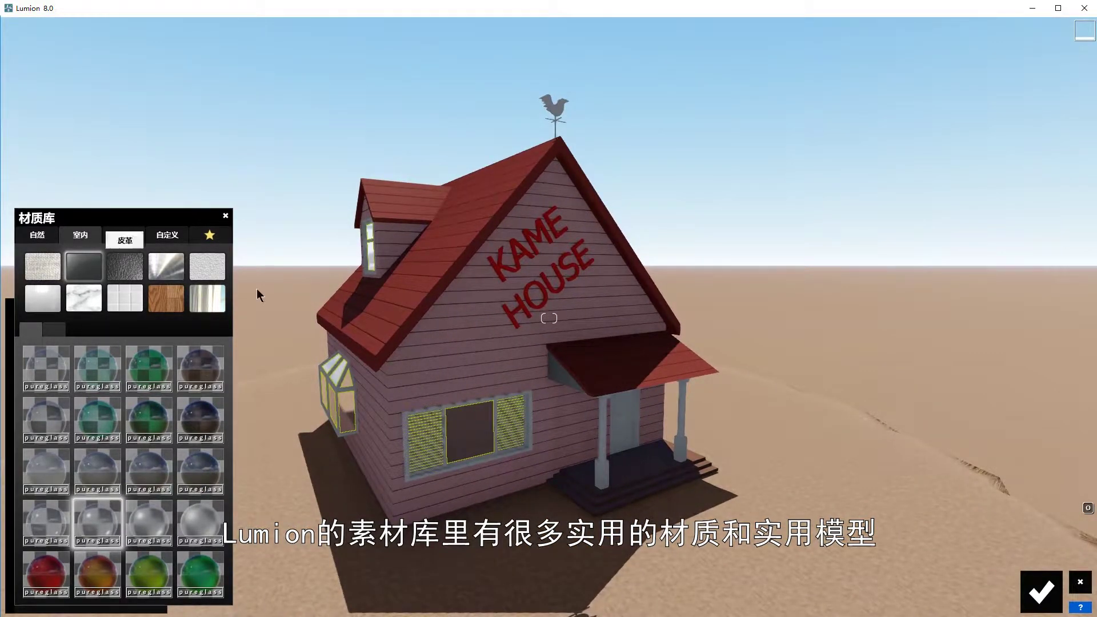
click(509, 321)
click(49, 382)
drag(49, 408, 130, 419)
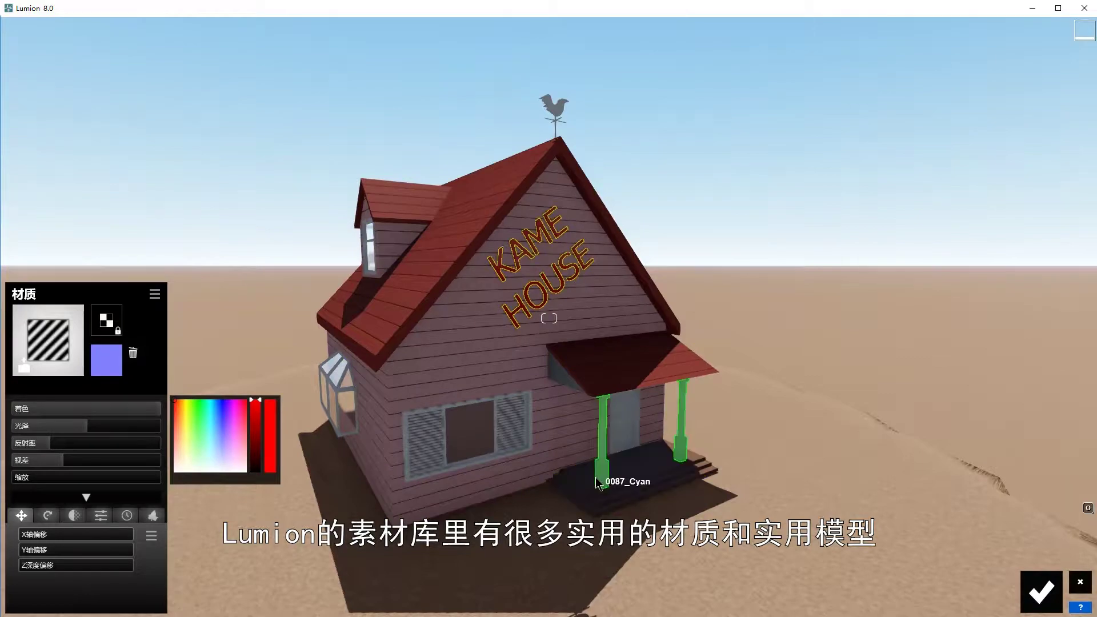
- Give the porch pillars a Standard material and browse the weathering options
click(597, 483)
click(59, 399)
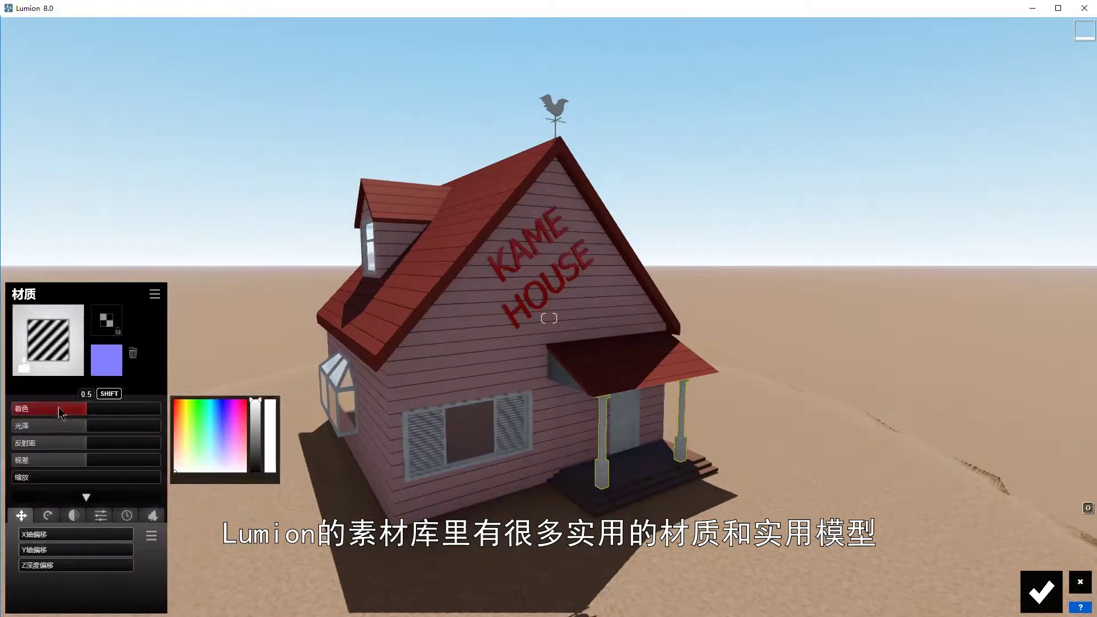
scroll(665, 516, up, 3)
scroll(714, 523, up, 3)
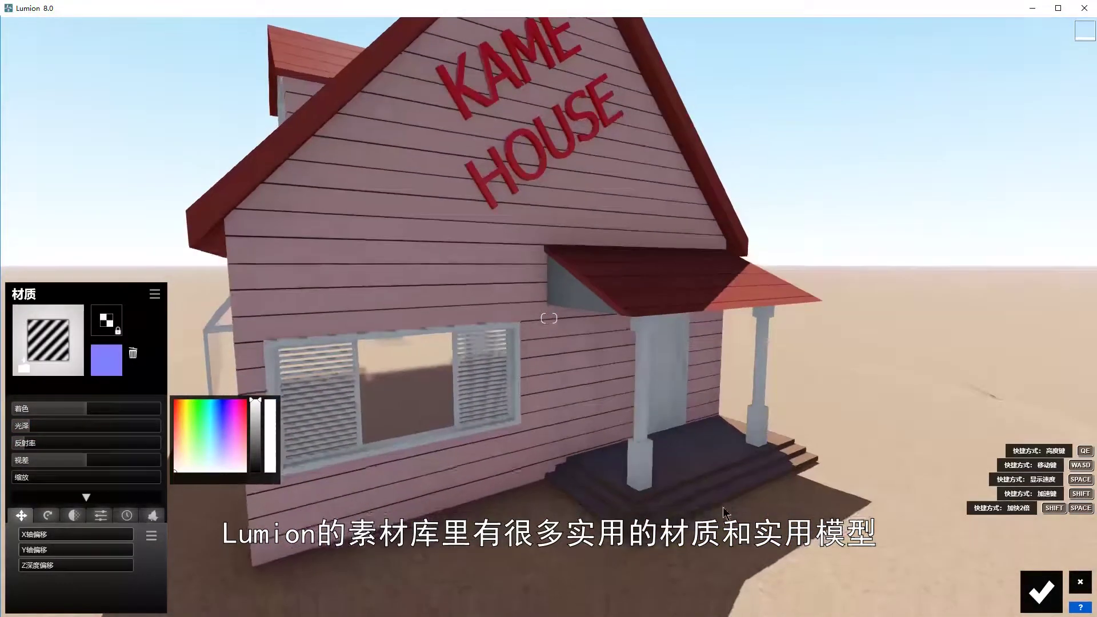
scroll(737, 532, up, 3)
scroll(720, 526, up, 3)
scroll(703, 520, up, 3)
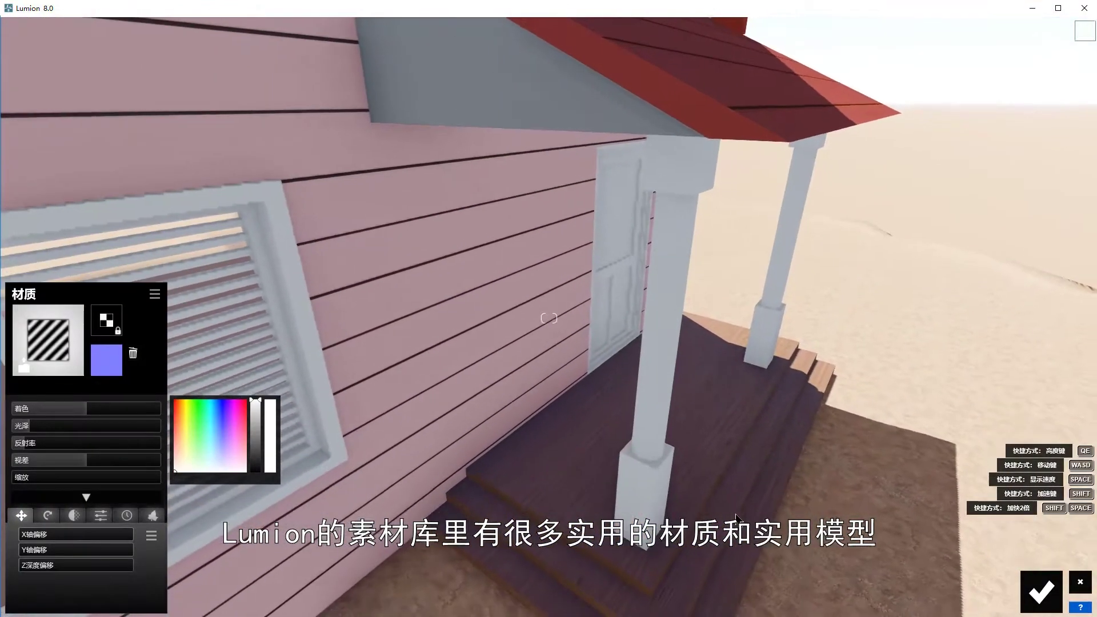
scroll(686, 514, up, 2)
click(127, 516)
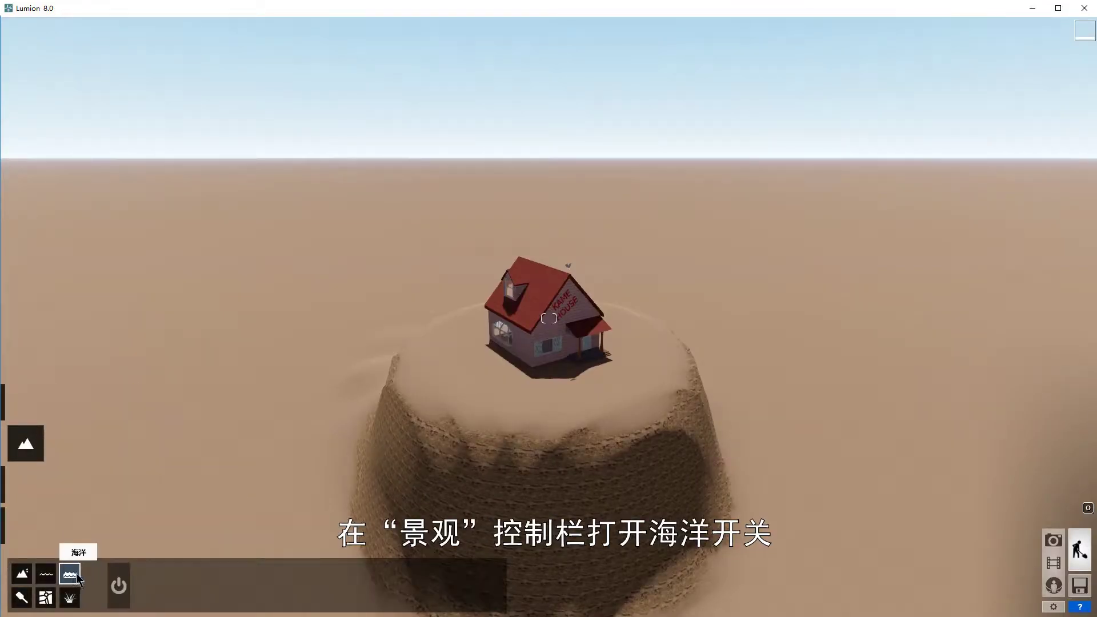
- Add a raised, rough ocean and lower the sand edges into a small round island
click(120, 586)
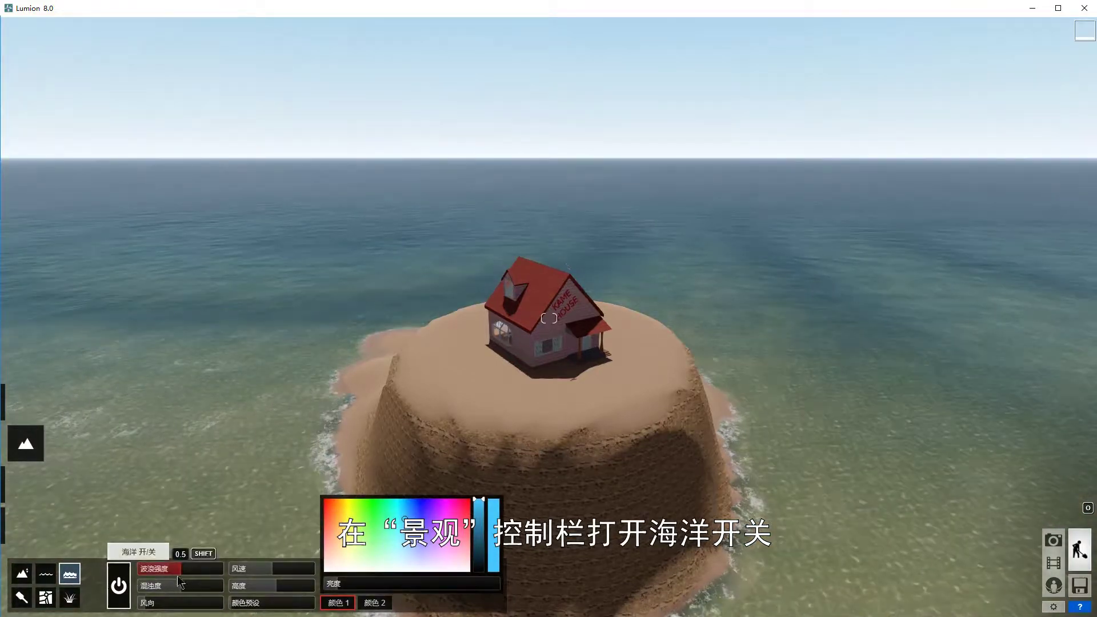
mouse_move(252, 592)
mouse_down()
mouse_move(282, 594)
mouse_move(272, 595)
mouse_up()
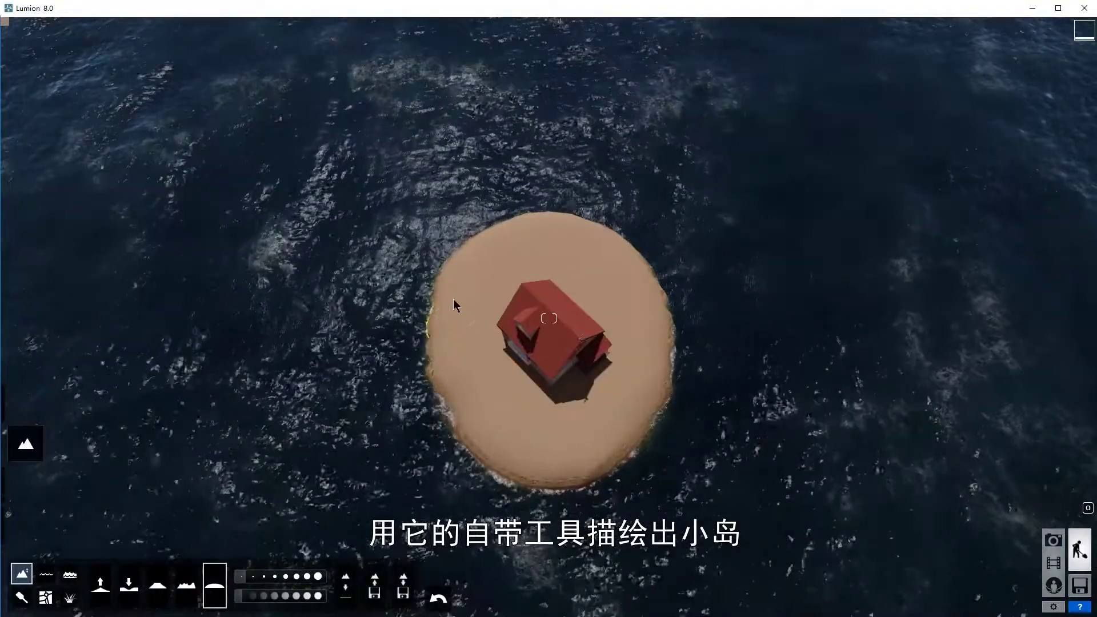
mouse_move(455, 287)
mouse_down()
mouse_move(477, 245)
mouse_move(559, 228)
mouse_move(604, 238)
mouse_move(668, 288)
mouse_up()
click(129, 585)
drag(434, 389, 470, 249)
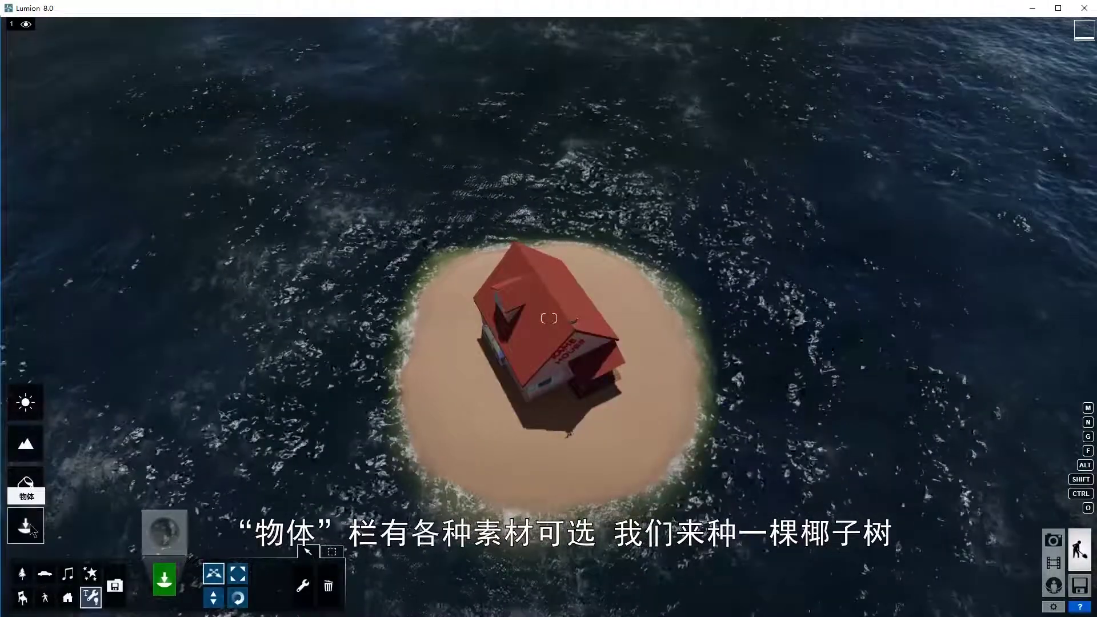
- Plant a CoconutPalm_RT beside the house and rotate it around its base
click(22, 576)
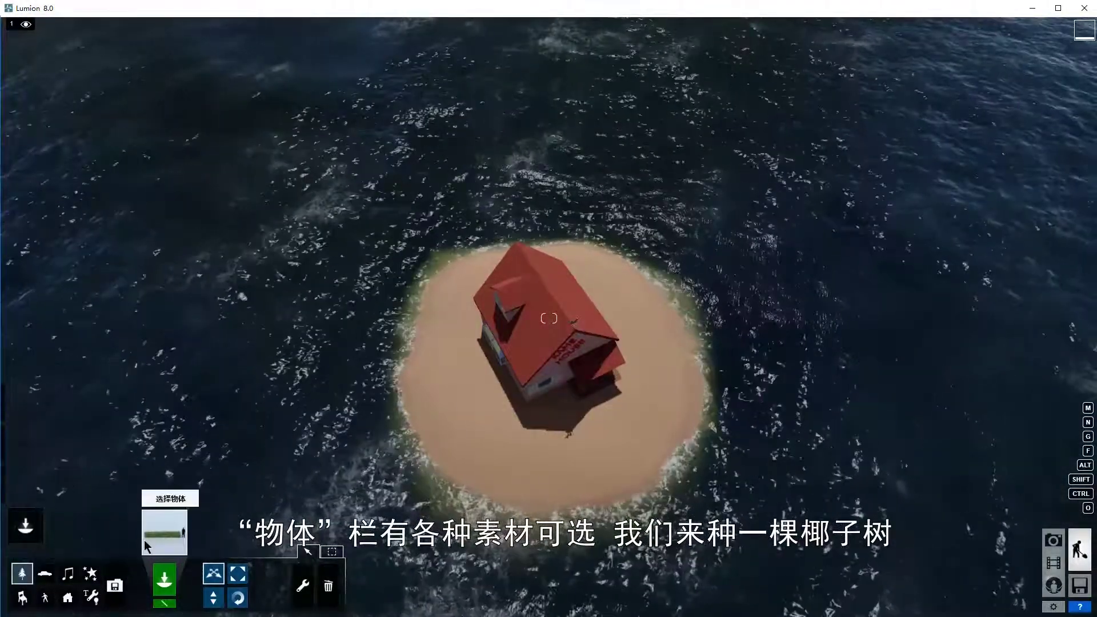
click(150, 540)
click(455, 142)
click(323, 245)
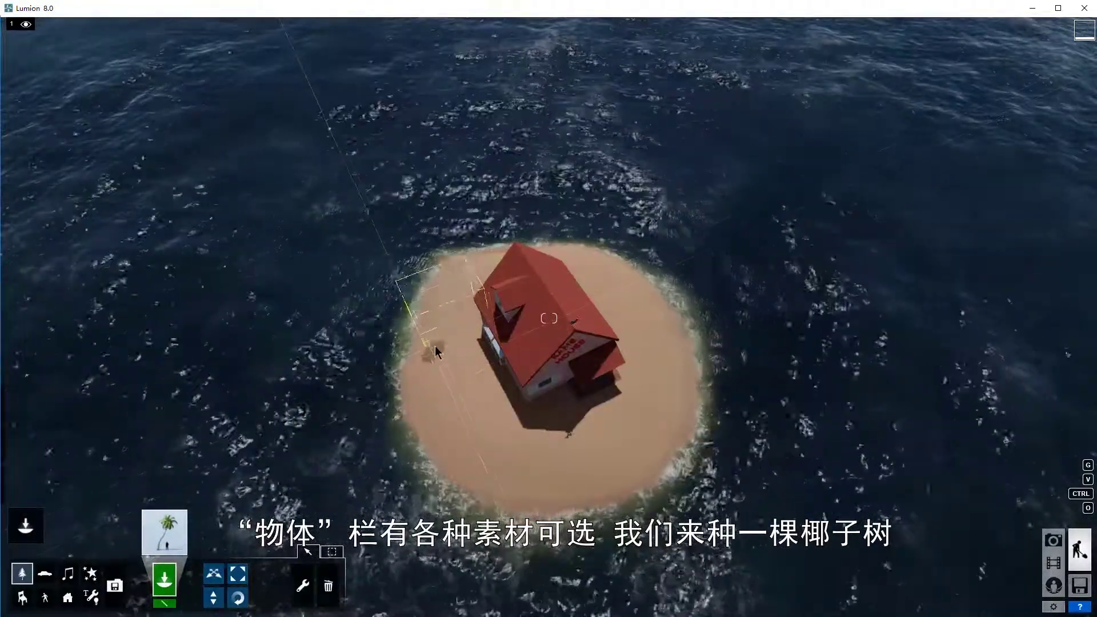
click(443, 343)
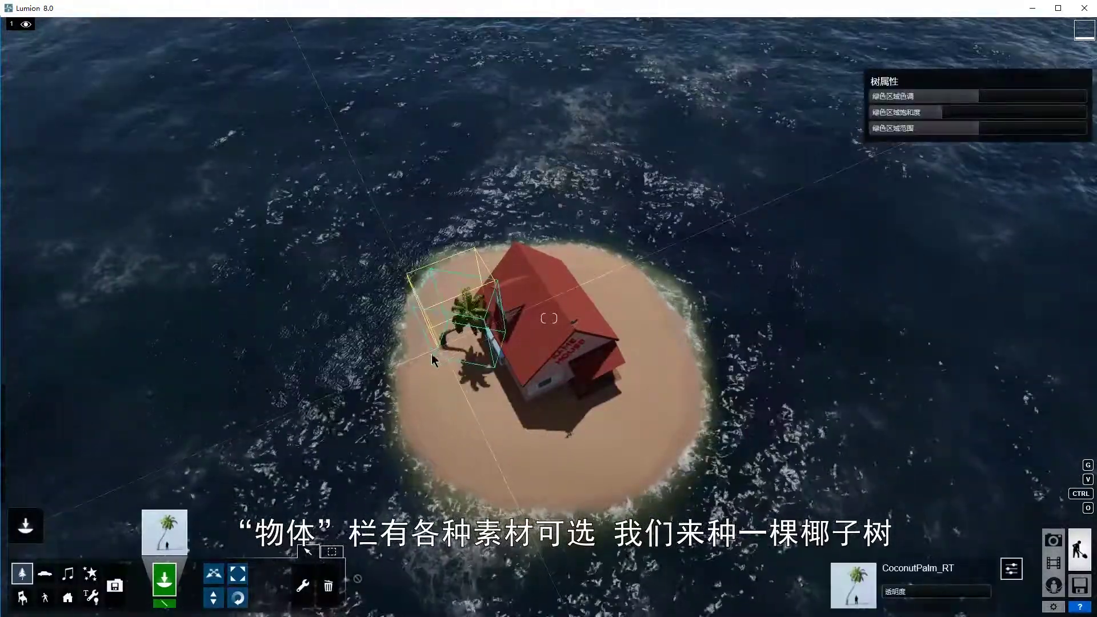
click(238, 598)
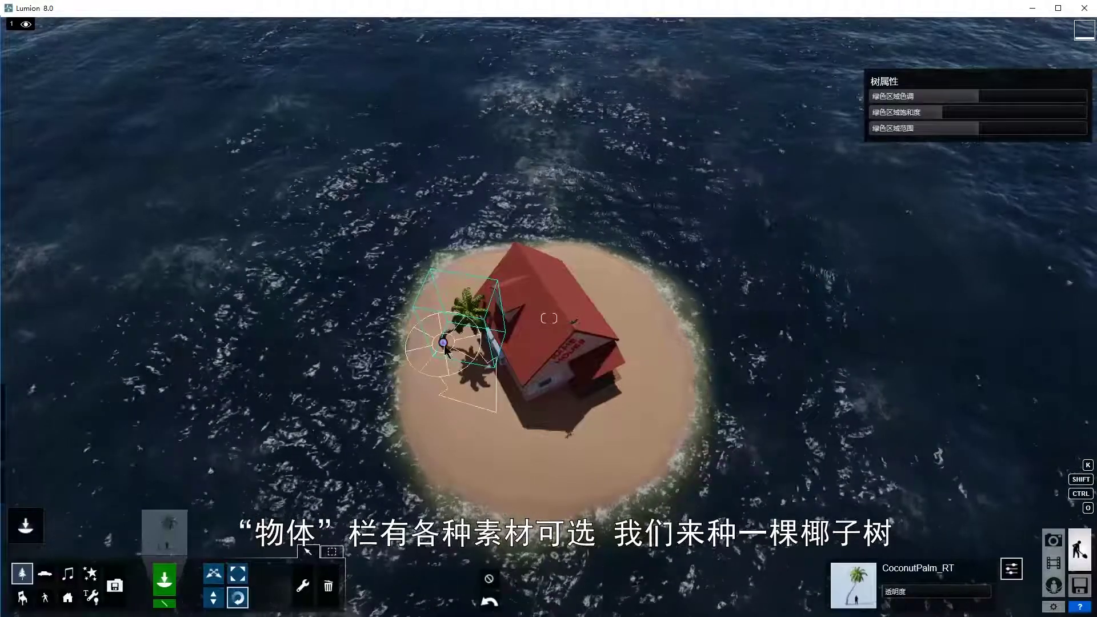
drag(441, 362, 424, 367)
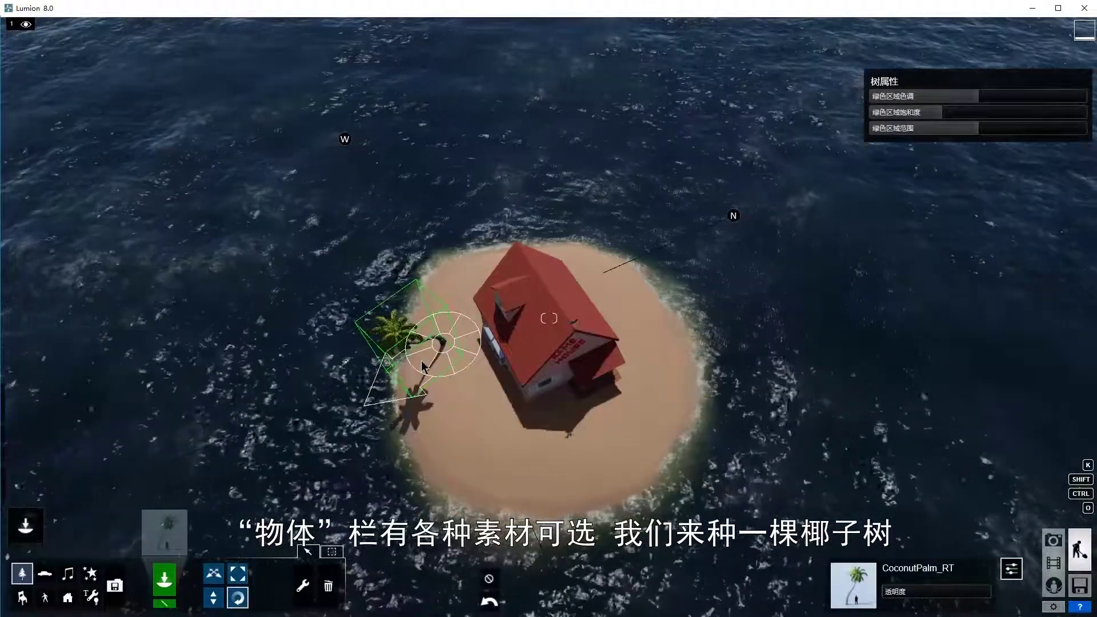
click(164, 532)
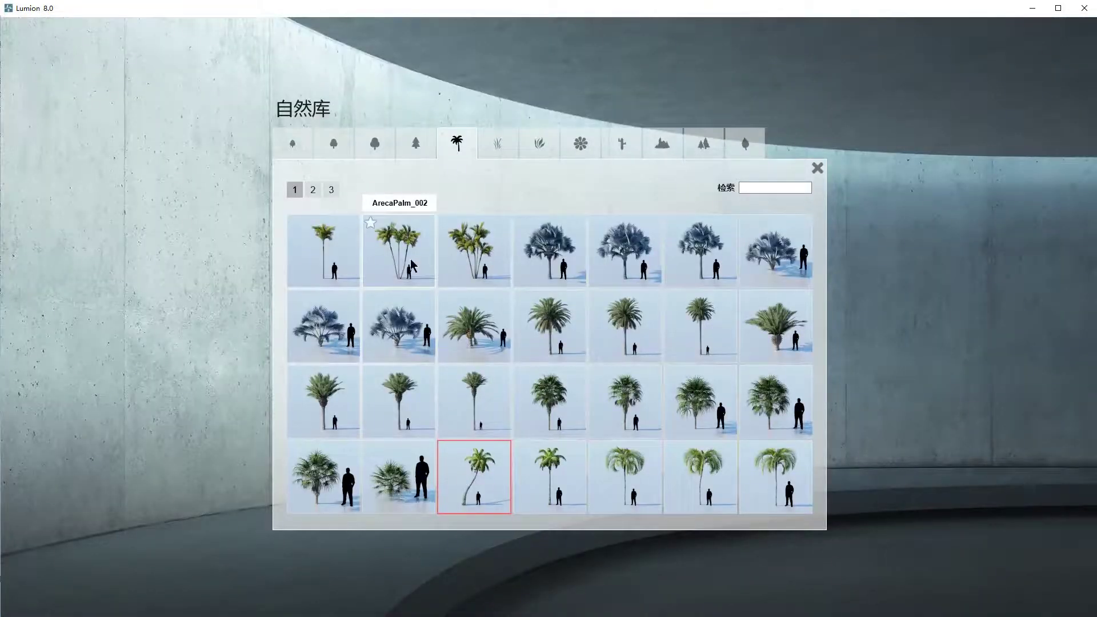
- Place an enlarged ArecaPalm_002 cluster left of the house
click(411, 265)
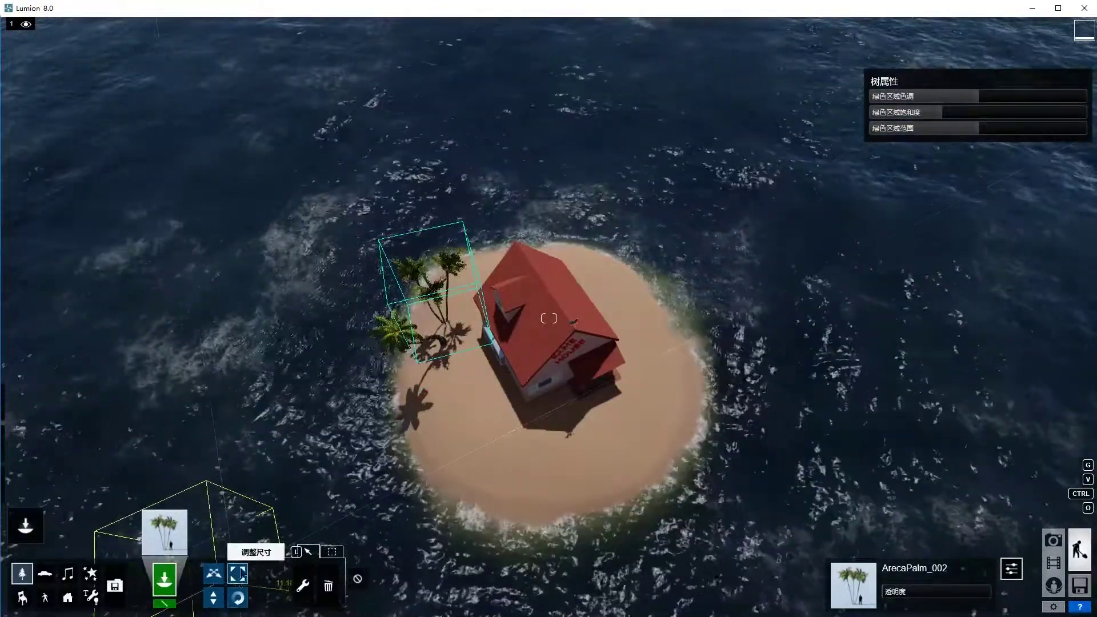
click(237, 580)
drag(443, 337, 446, 312)
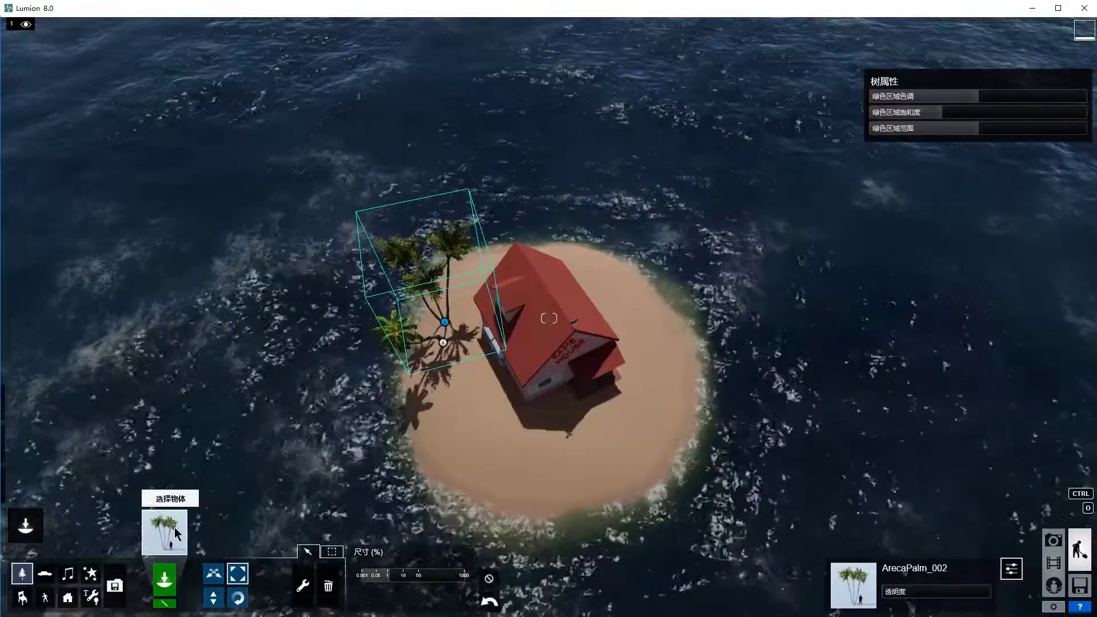
- Plant a palm group and a small palm right of the house
click(177, 534)
click(397, 244)
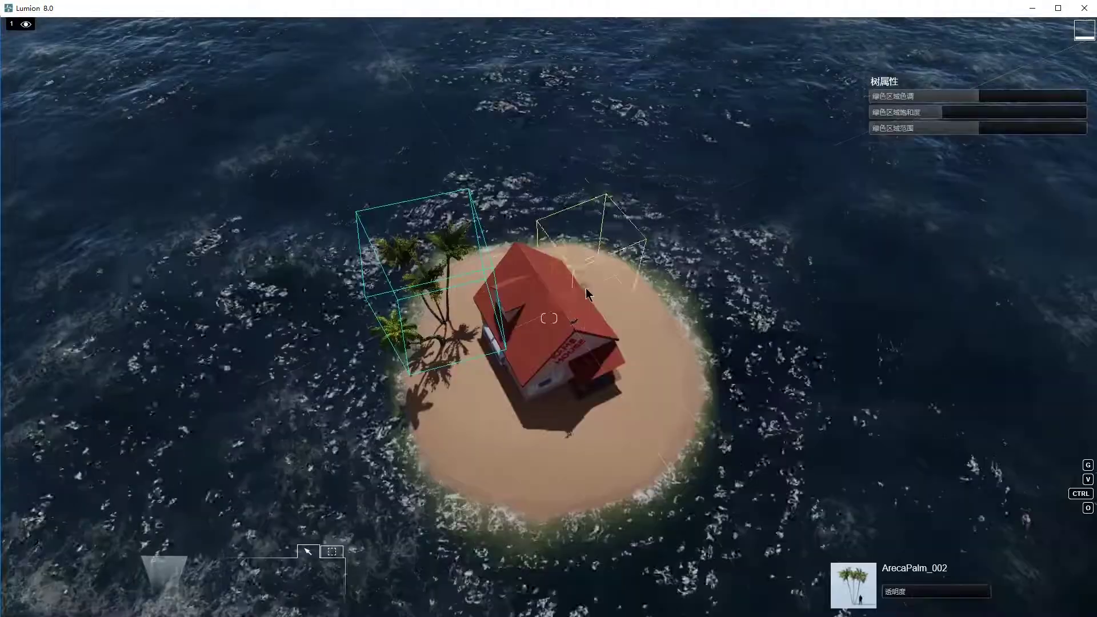
click(598, 290)
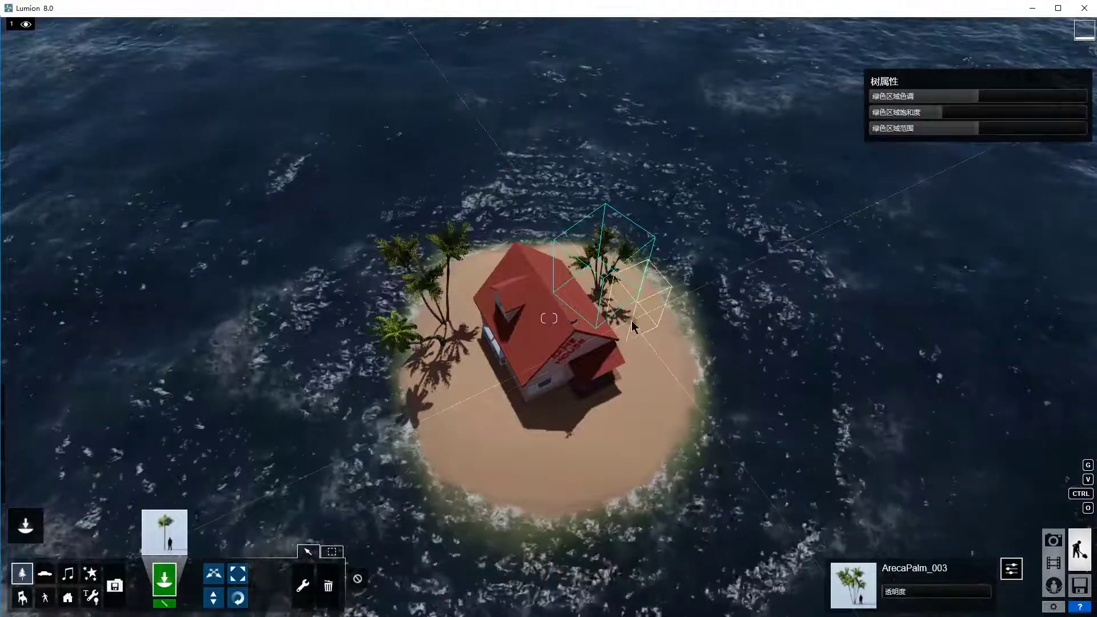
click(633, 327)
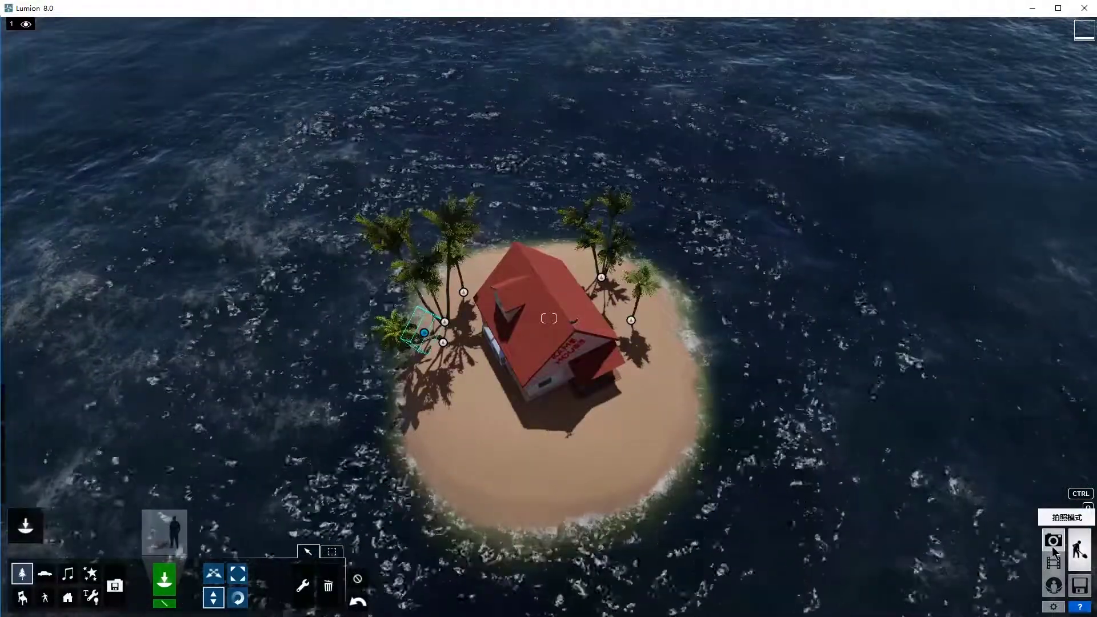
- Reframe the island in Photo mode with the 黎明 style, then move the camera closer
click(1055, 542)
right_drag(760, 368, 777, 366)
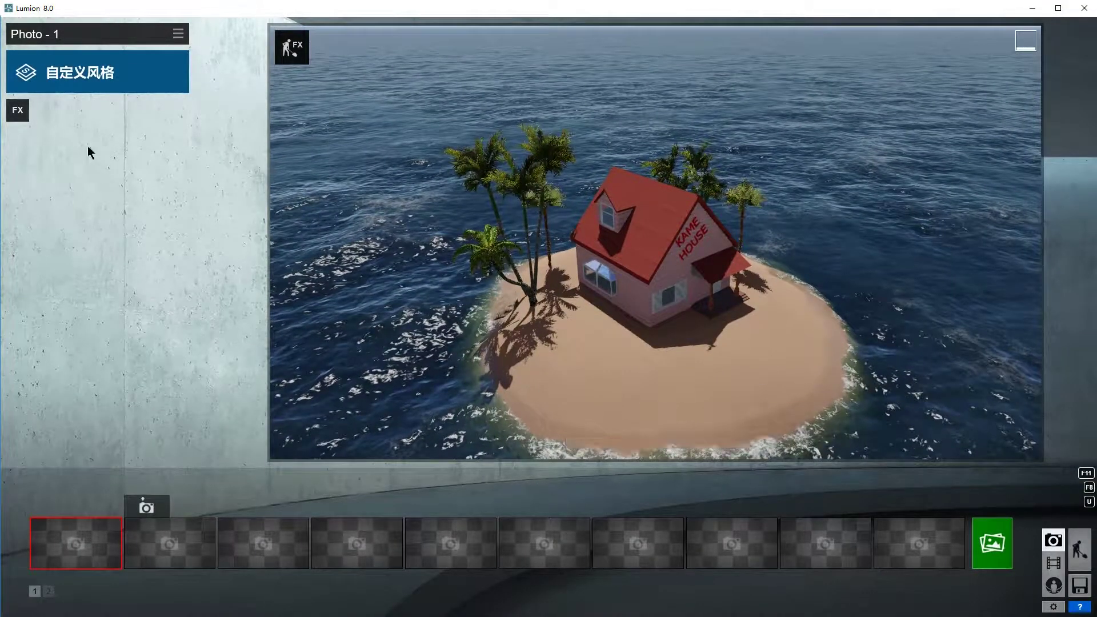
click(78, 89)
click(358, 309)
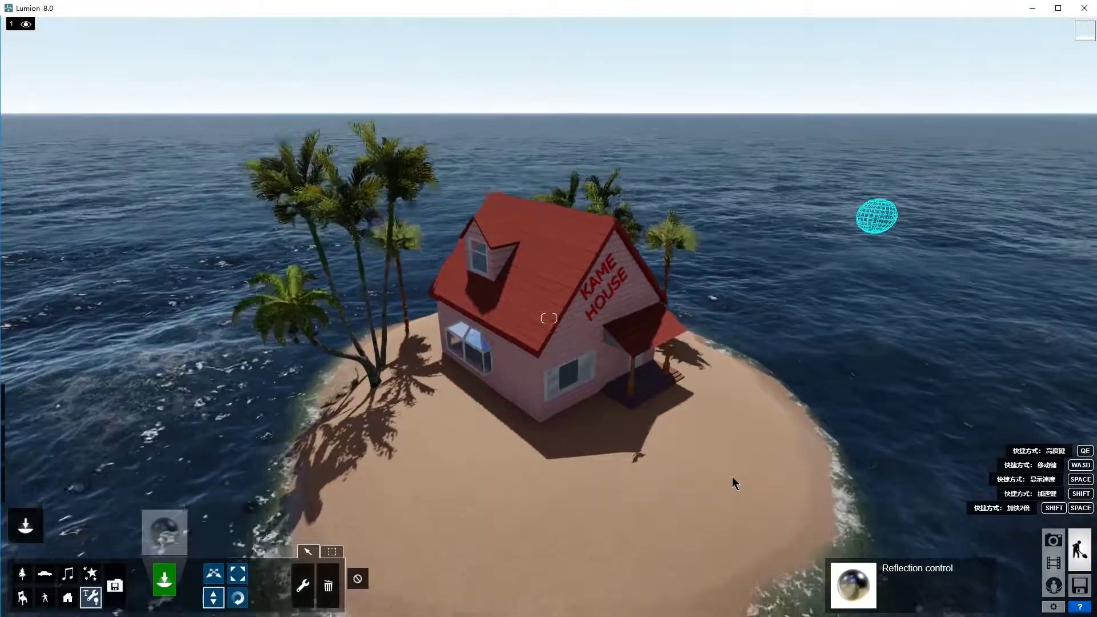
right_drag(732, 477, 386, 606)
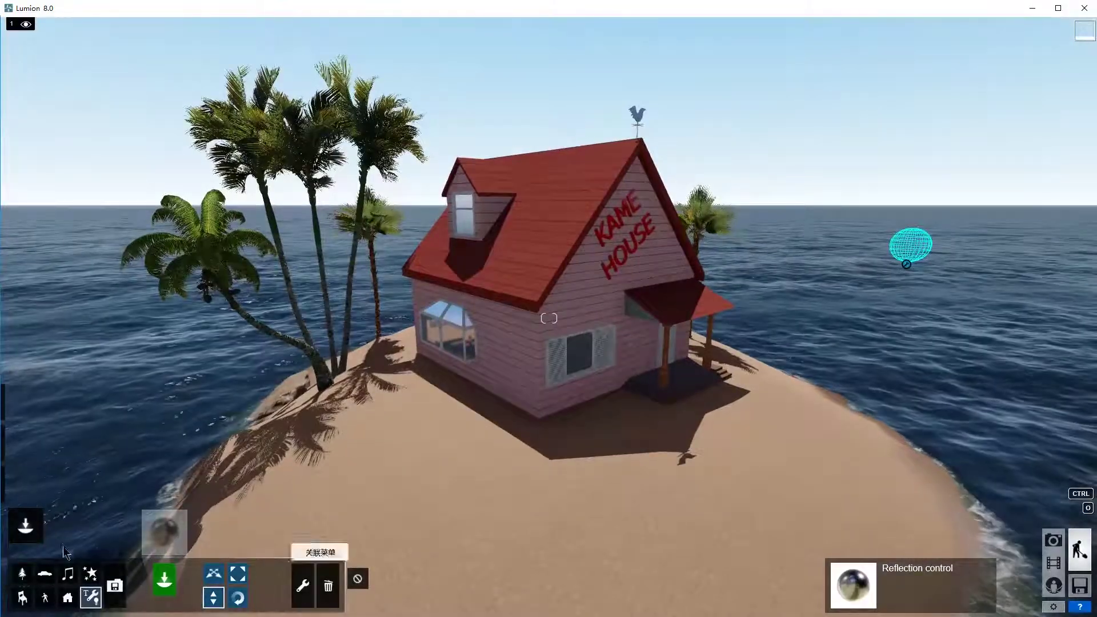
- Choose a deck chair from the outdoor library and place it on the beach
click(67, 598)
click(164, 531)
click(539, 142)
click(626, 408)
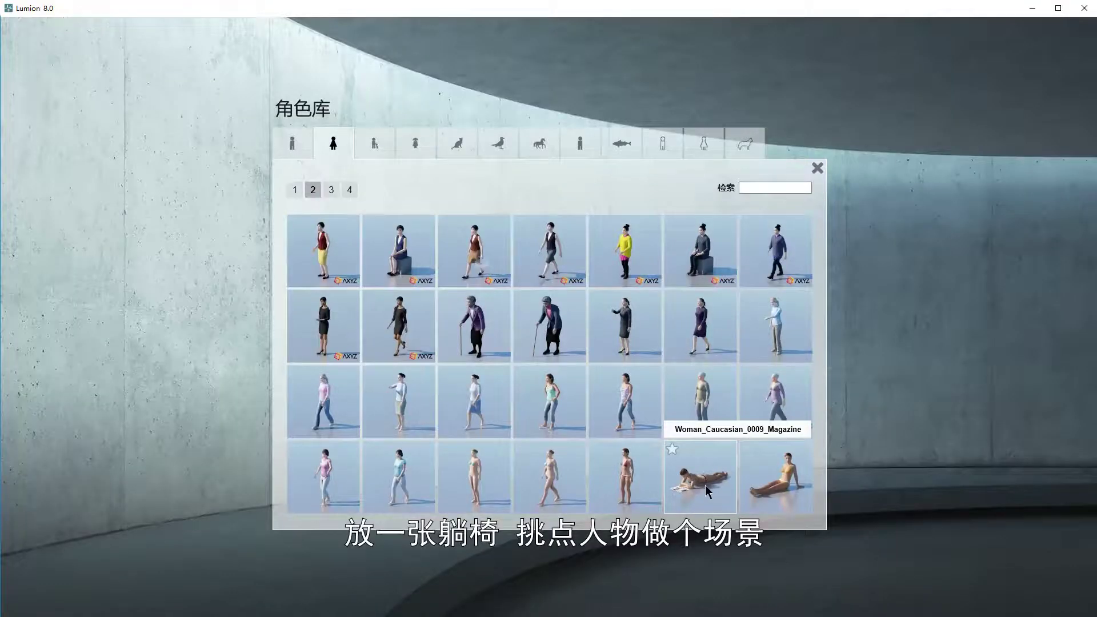
- Place a lying woman character beside the deck chair
click(690, 479)
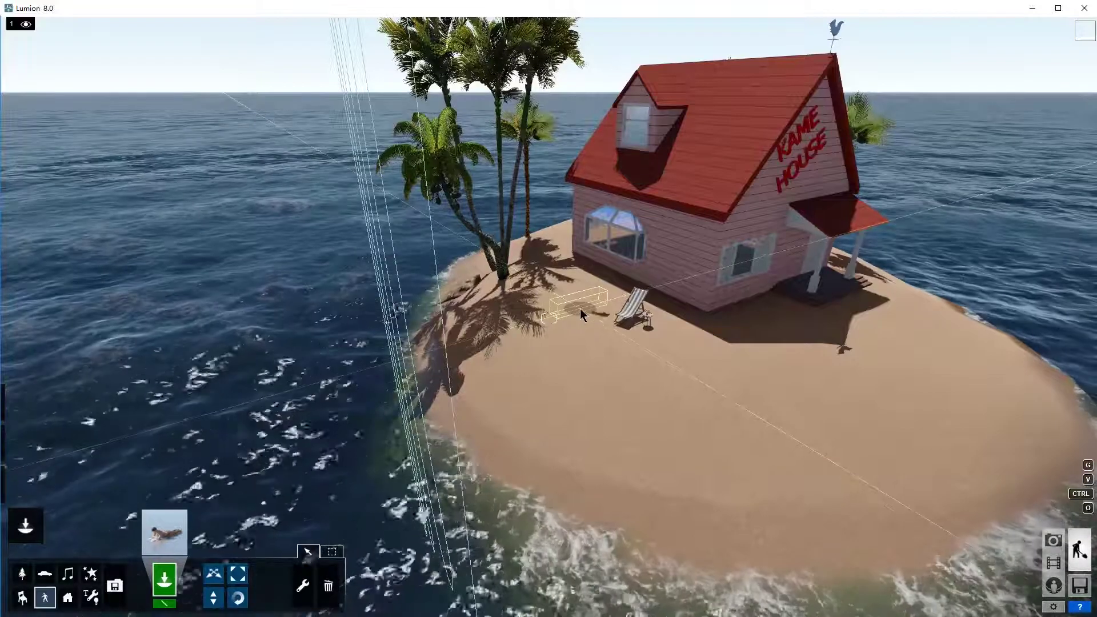
click(581, 308)
scroll(580, 309, up, 5)
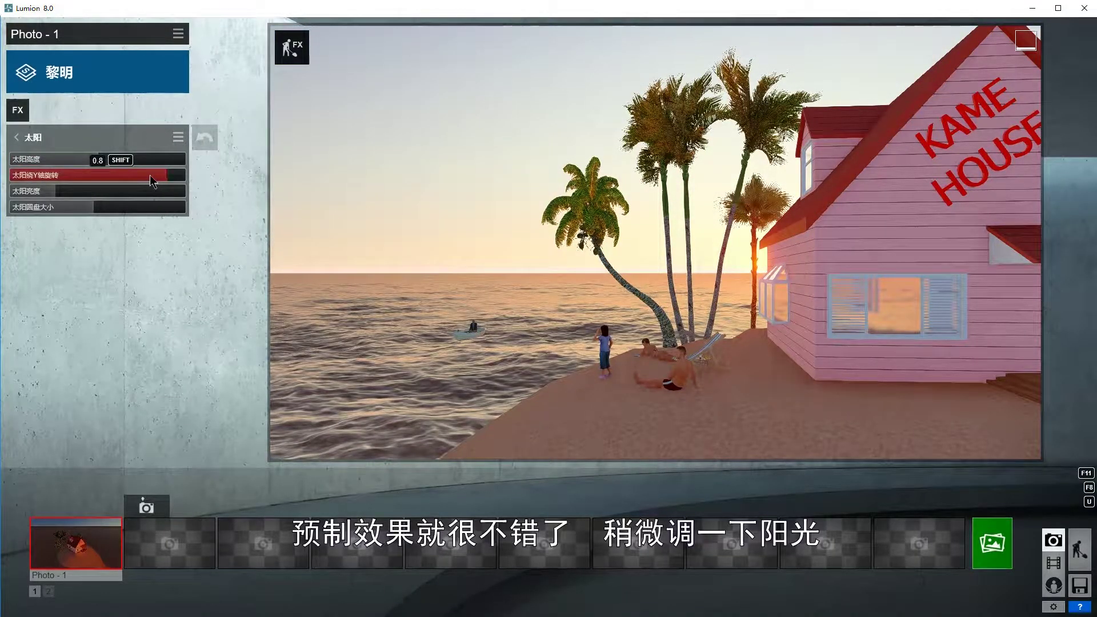
- Nudge the sun's Y-rotation, store the view as Photo - 1, and render it at Desktop 1920x1080
drag(152, 180, 160, 181)
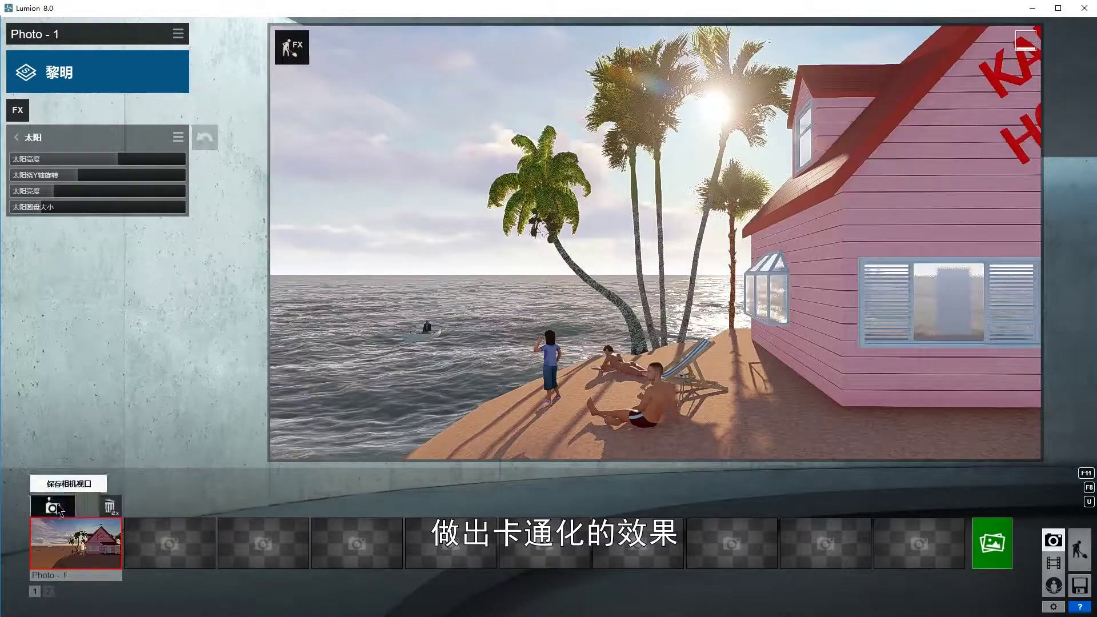
click(53, 507)
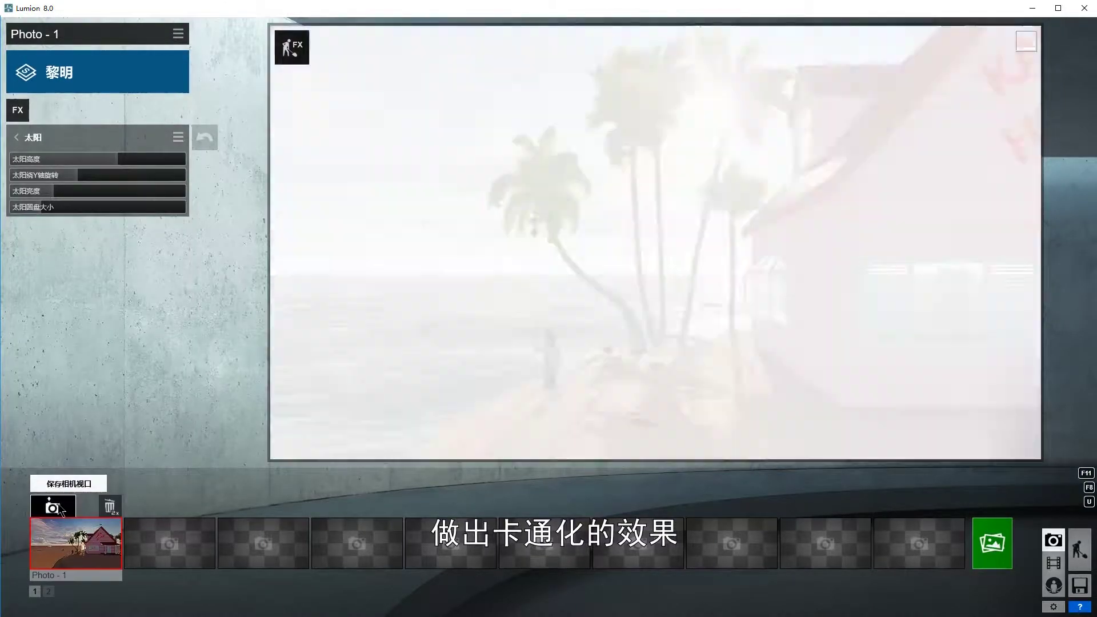
click(994, 544)
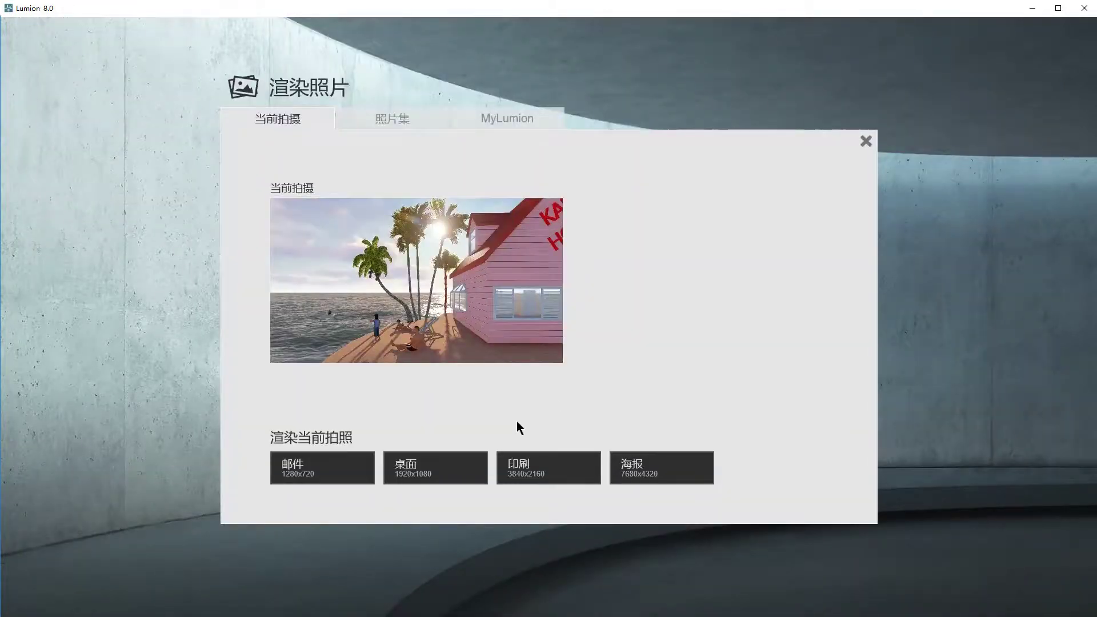
click(475, 476)
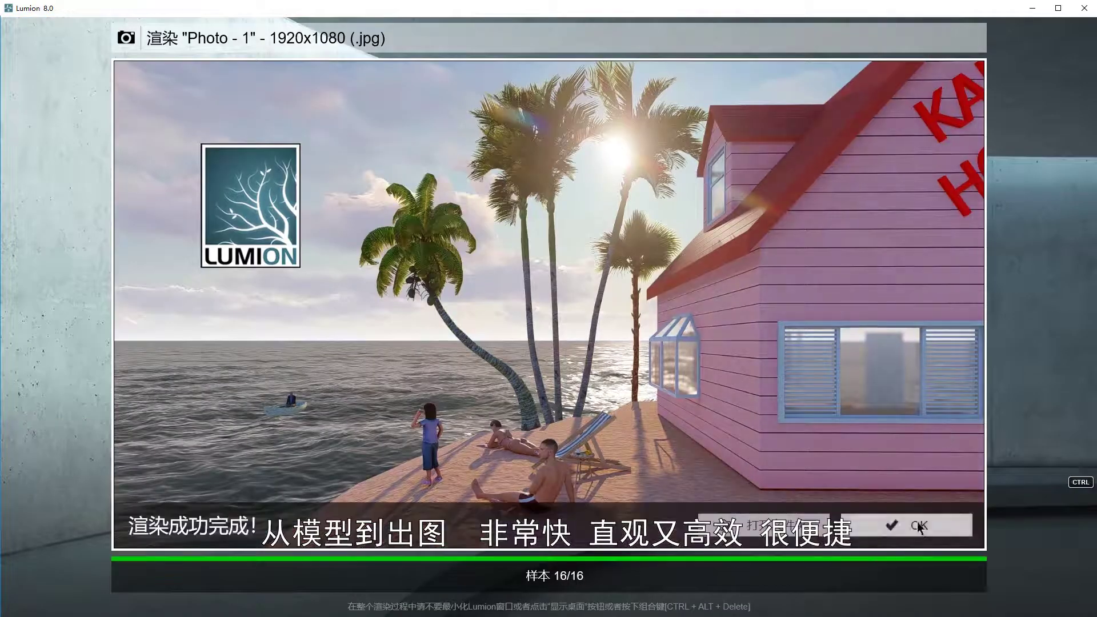